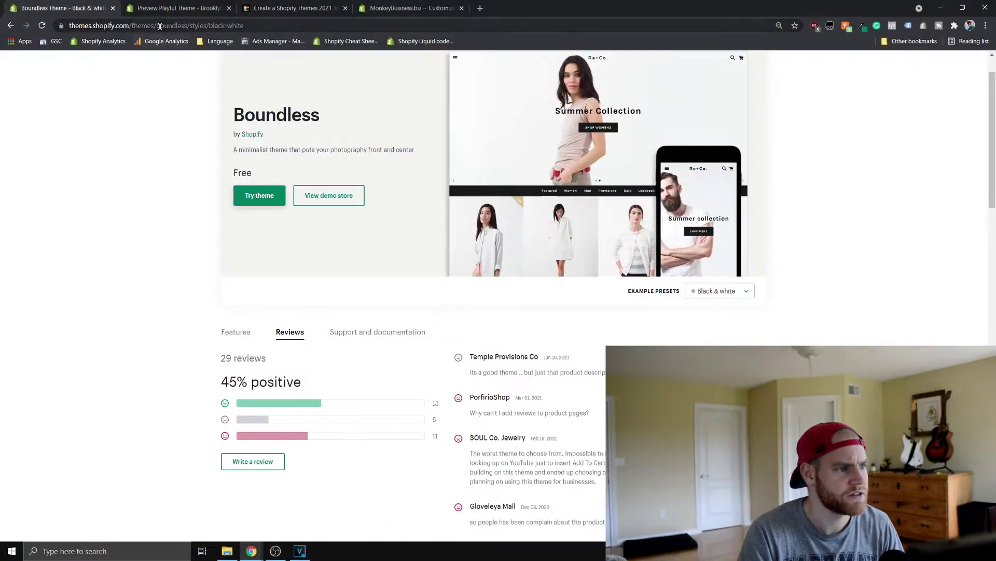
Step: Load themes.shopify.com/themes/brooklyn in the address bar
drag(158, 26, 304, 27)
text(b)
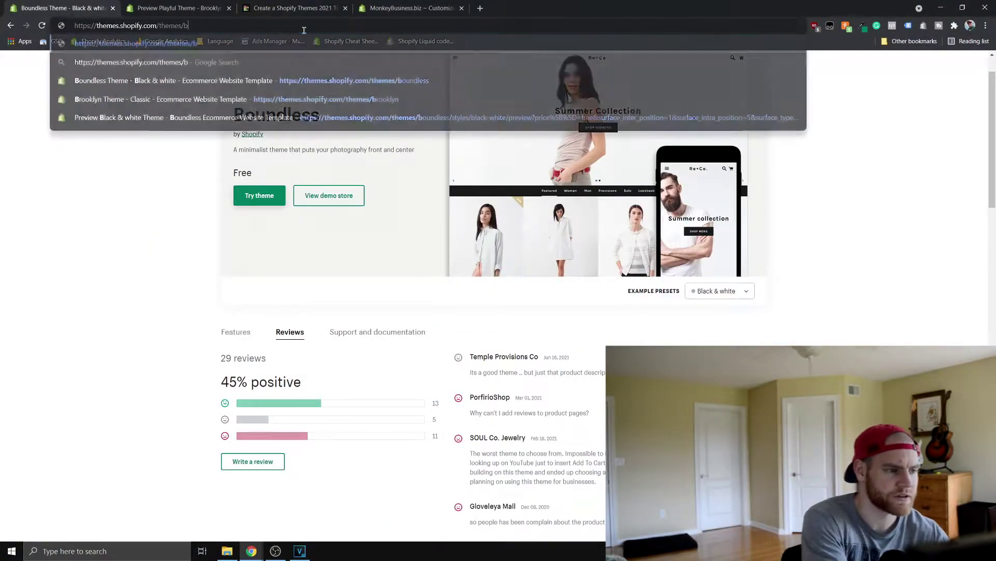
text(rooklyn)
key(Return)
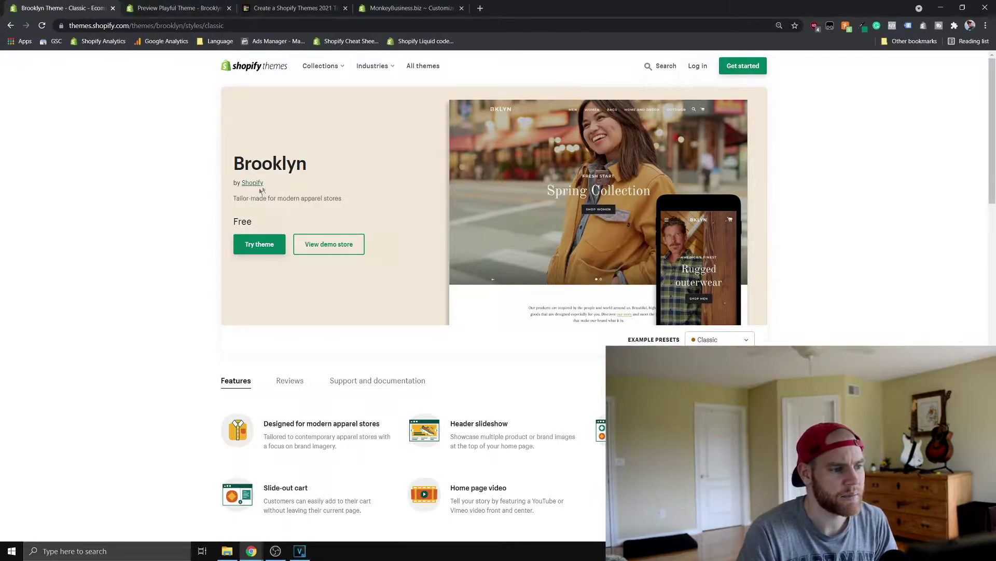
Step: Highlight Brooklyn's tagline and price, then close the old Brooklyn preview tab
drag(259, 190, 253, 223)
click(315, 200)
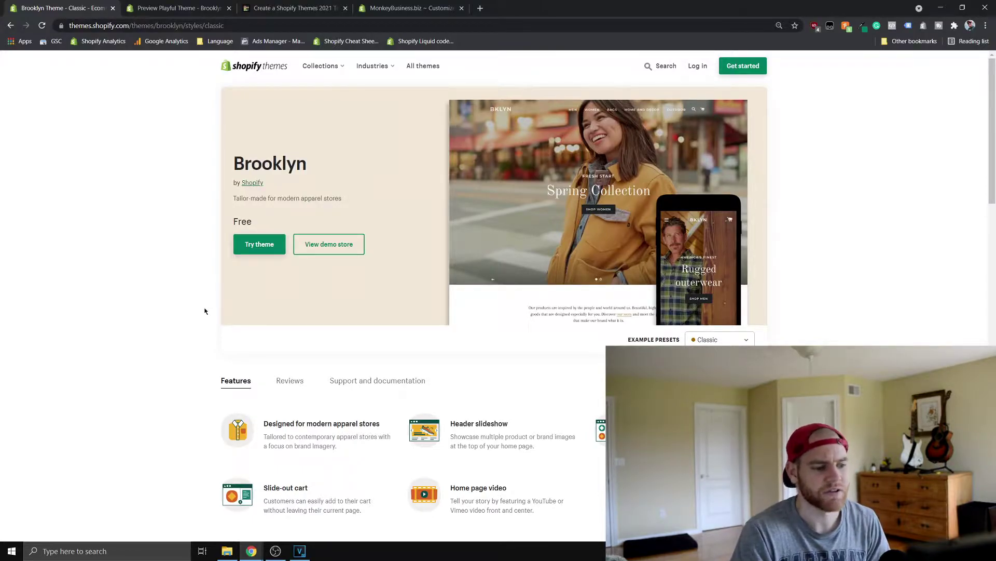
scroll(205, 311, down, 1)
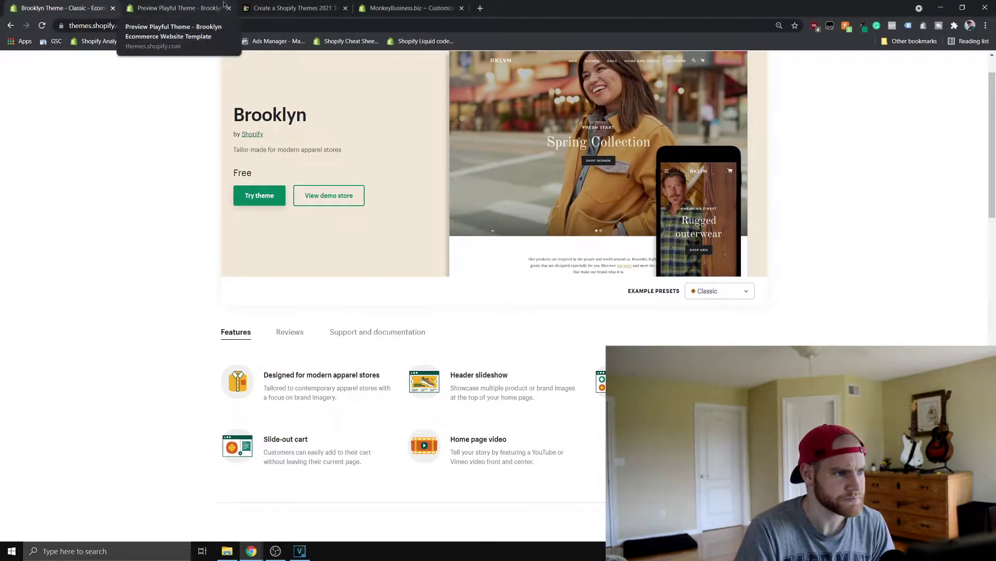
click(229, 8)
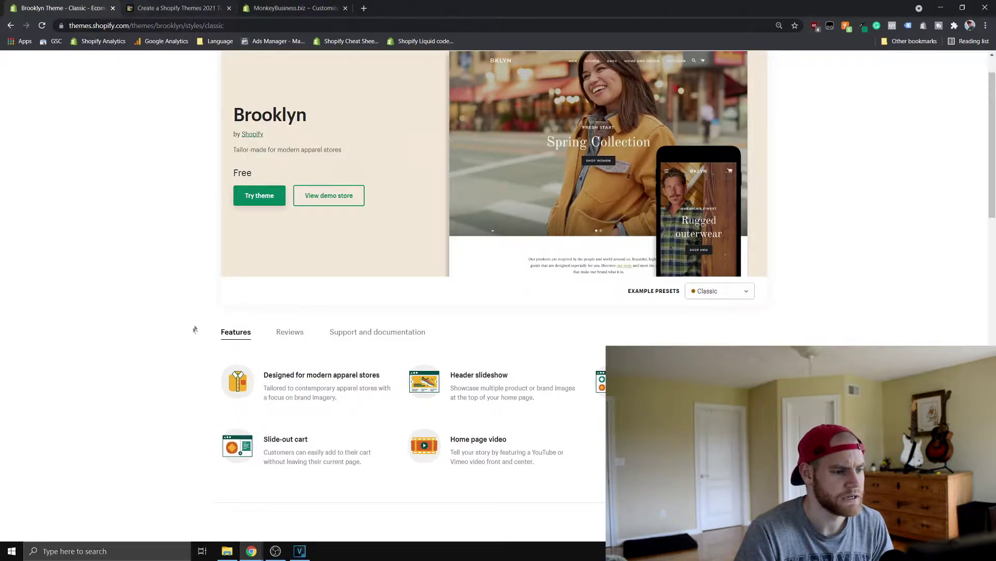
scroll(195, 342, up, 1)
scroll(197, 361, down, 2)
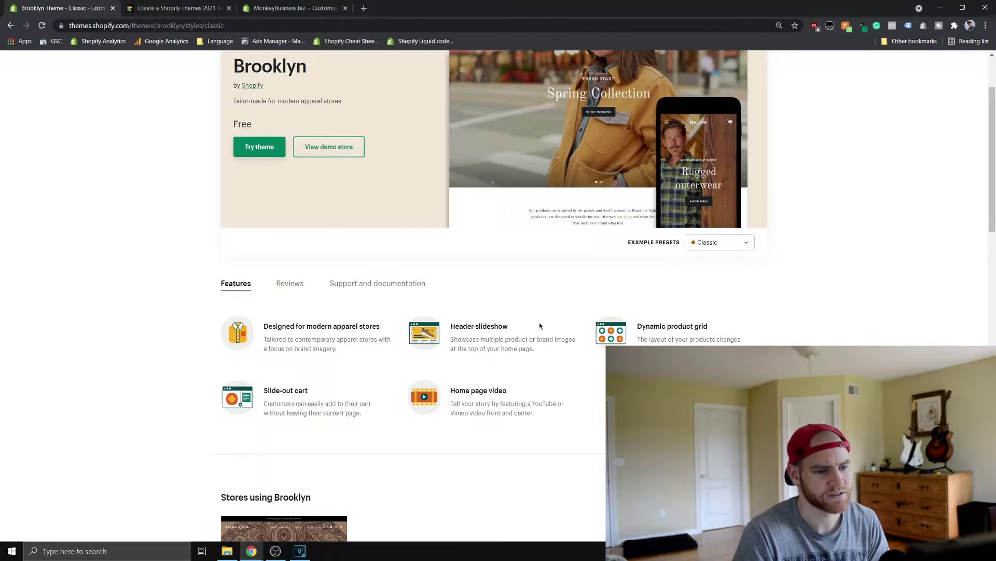
scroll(539, 326, up, 1)
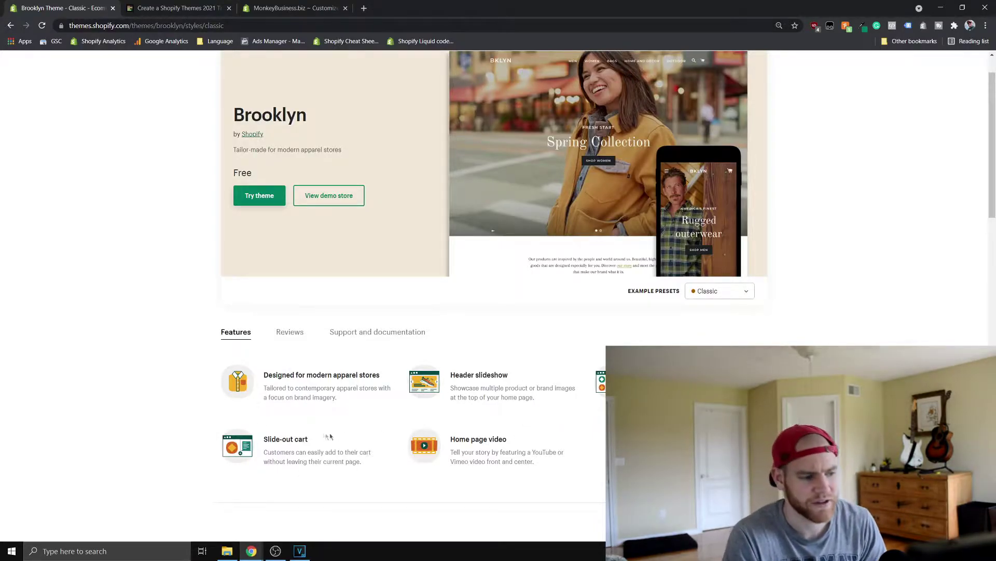
Step: Highlight the Slide-out cart and Home page video features, then glance at the tier list
drag(329, 436, 289, 437)
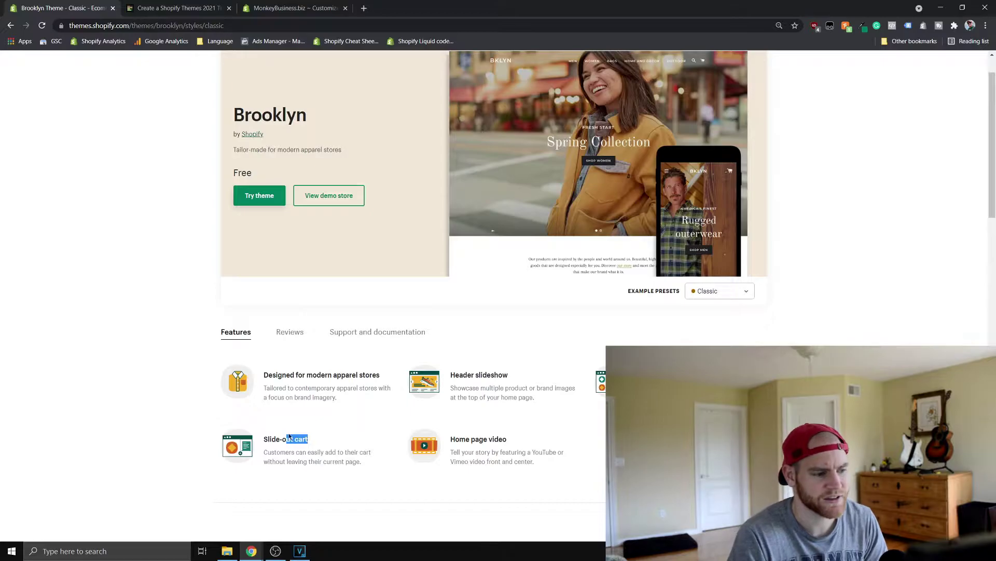
click(364, 435)
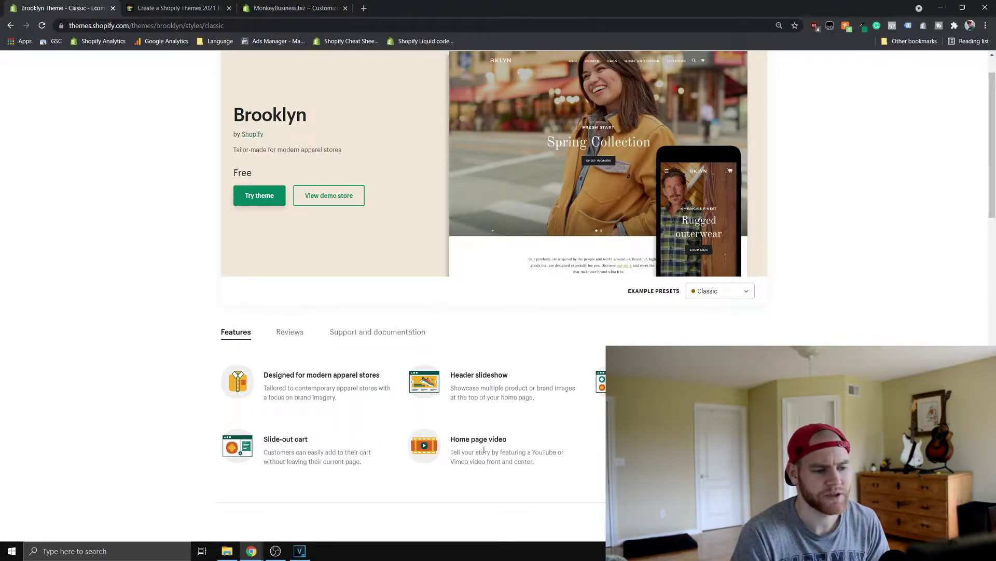
drag(450, 437, 522, 449)
click(514, 445)
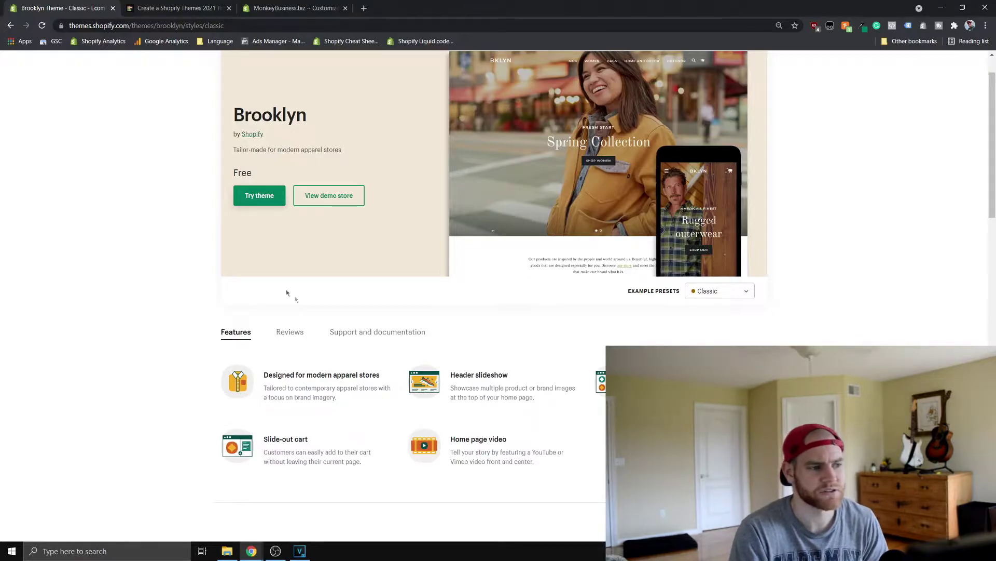
click(177, 8)
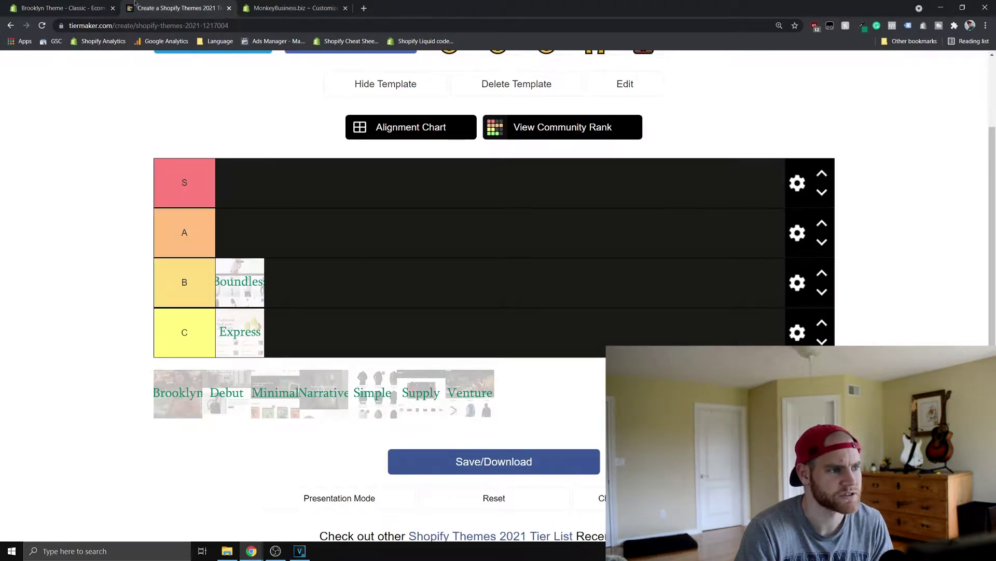
key(ctrl+shift+Tab)
click(264, 3)
click(86, 6)
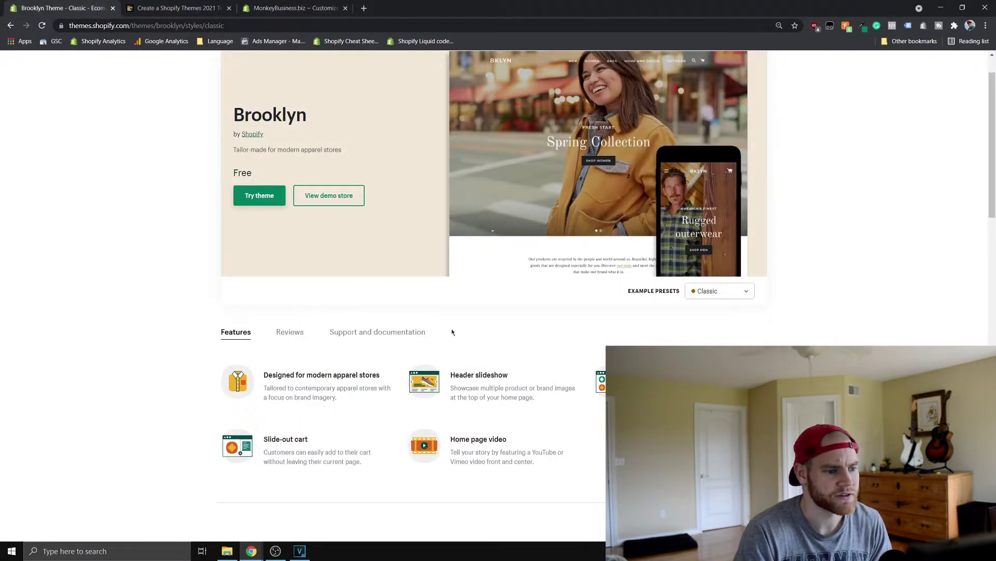
Step: Show Brooklyn's reviews and highlight the 84-review count, 70% positive
click(290, 332)
scroll(401, 329, down, 2)
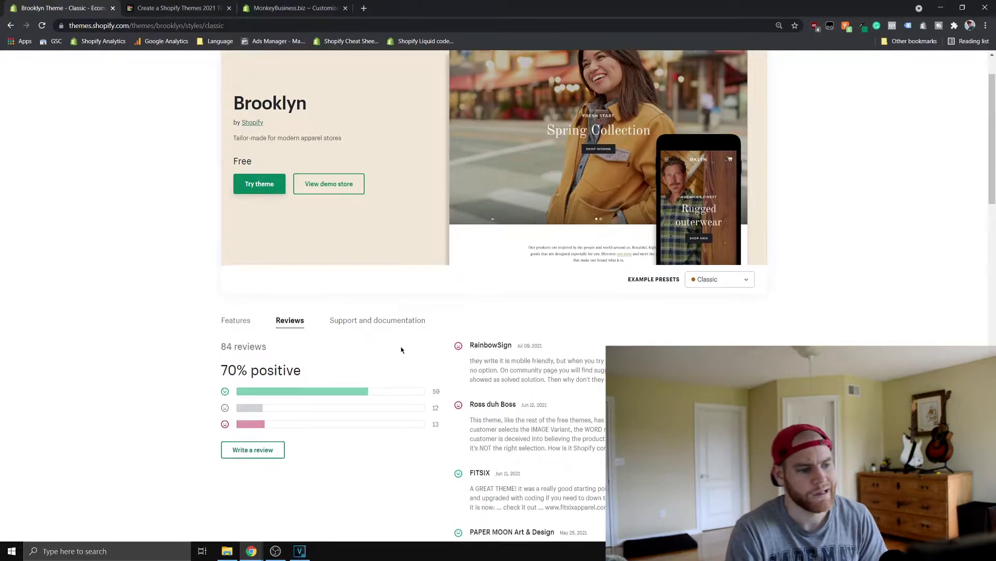
triple_click(277, 265)
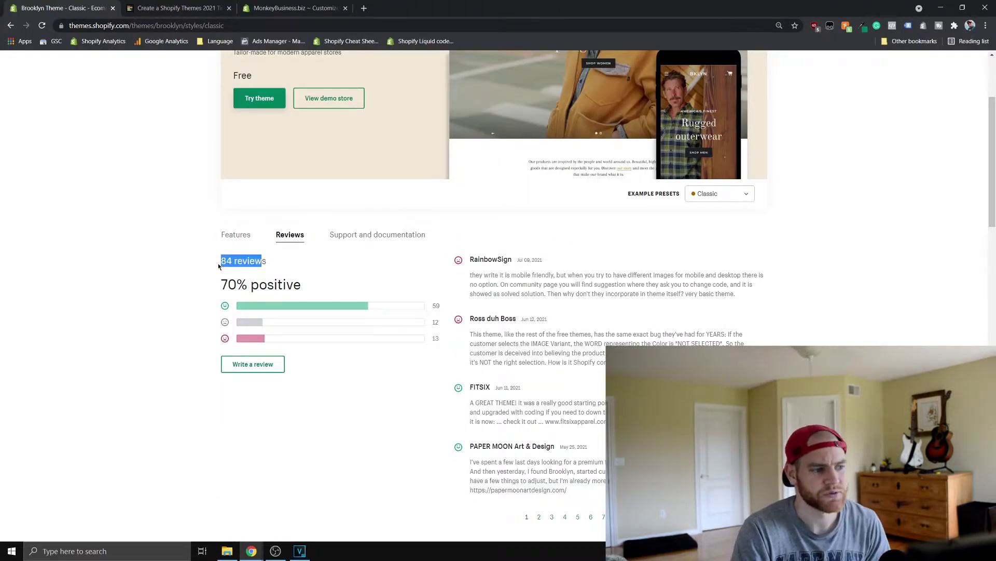
click(278, 265)
drag(277, 265, 217, 266)
click(218, 265)
click(217, 264)
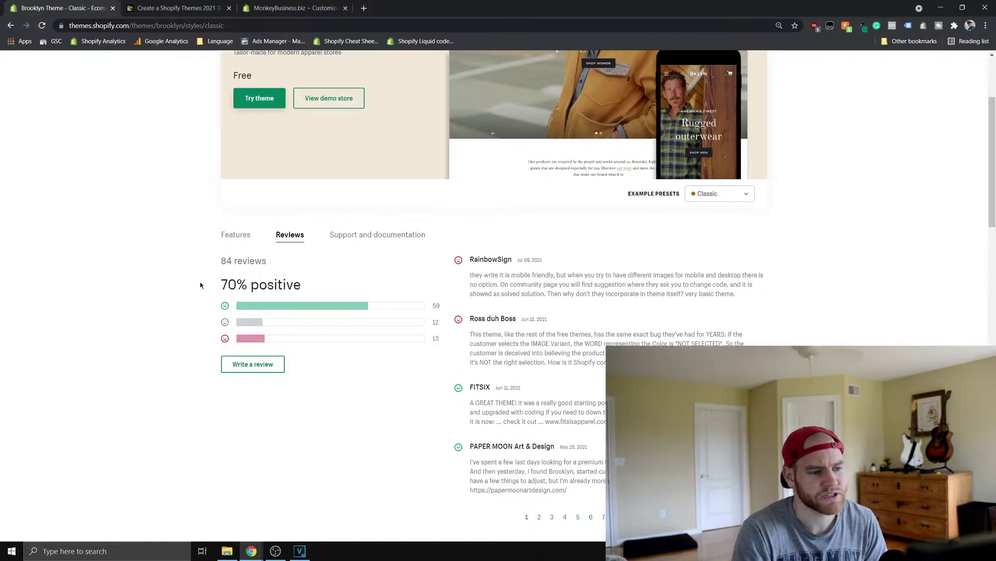
scroll(245, 298, up, 3)
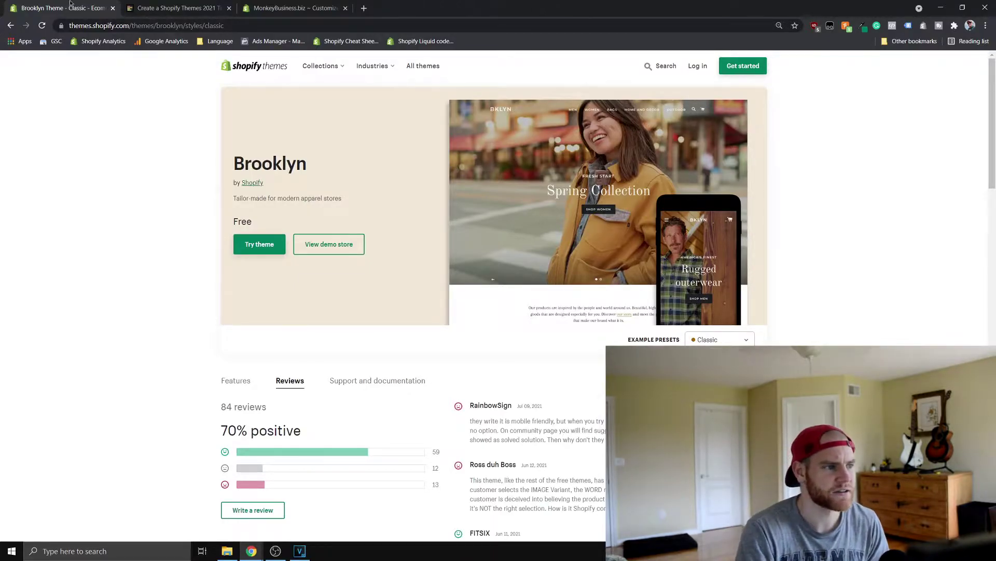
Step: Check the Shopify Themes 2021 tier list, then come back to the Brooklyn page
click(139, 8)
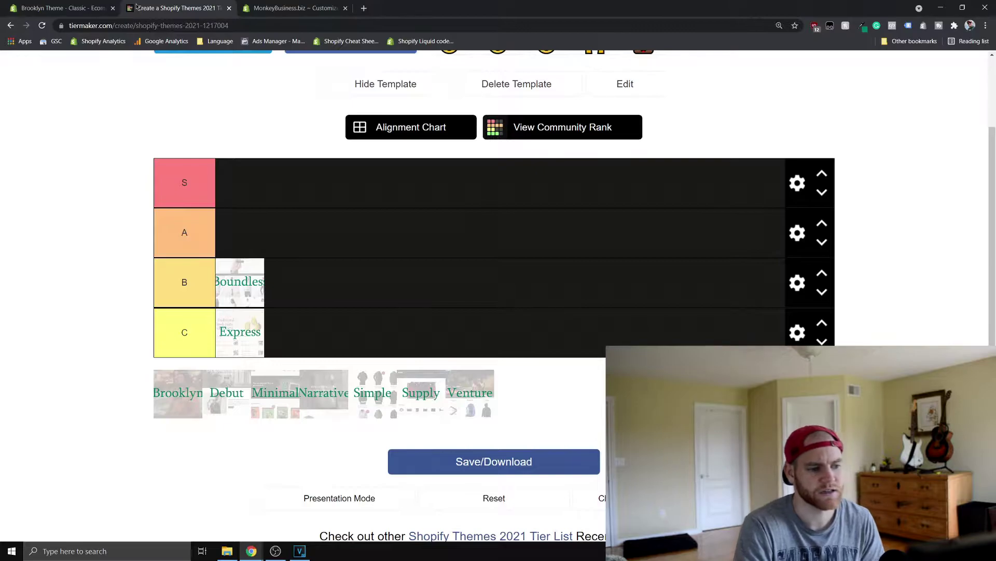
click(43, 4)
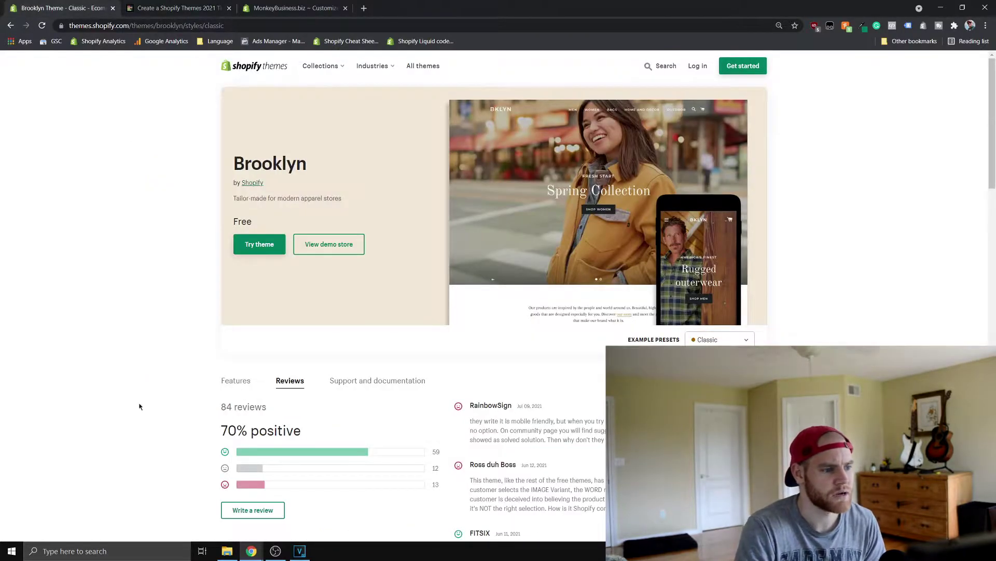
scroll(191, 396, down, 1)
scroll(189, 383, up, 1)
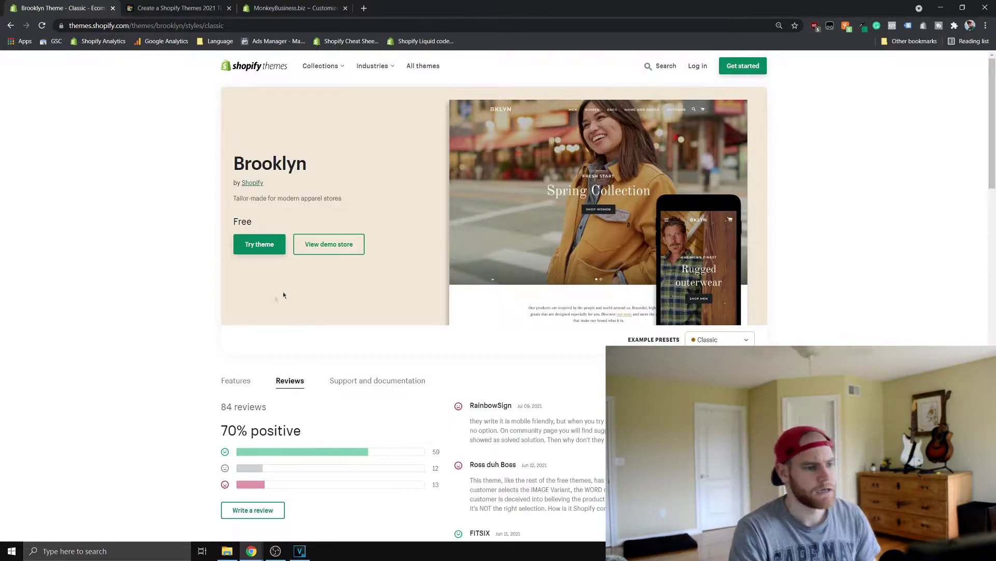
Step: Open the Brooklyn Classic demo store and flip between the Spring Collection and Rugged outerwear slides
click(323, 244)
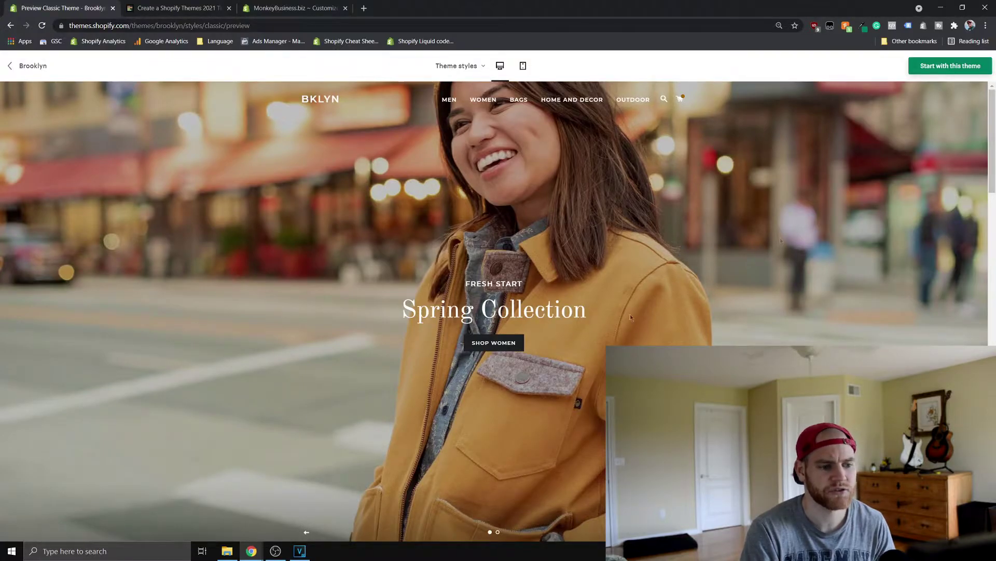
scroll(630, 318, down, 1)
scroll(552, 466, up, 1)
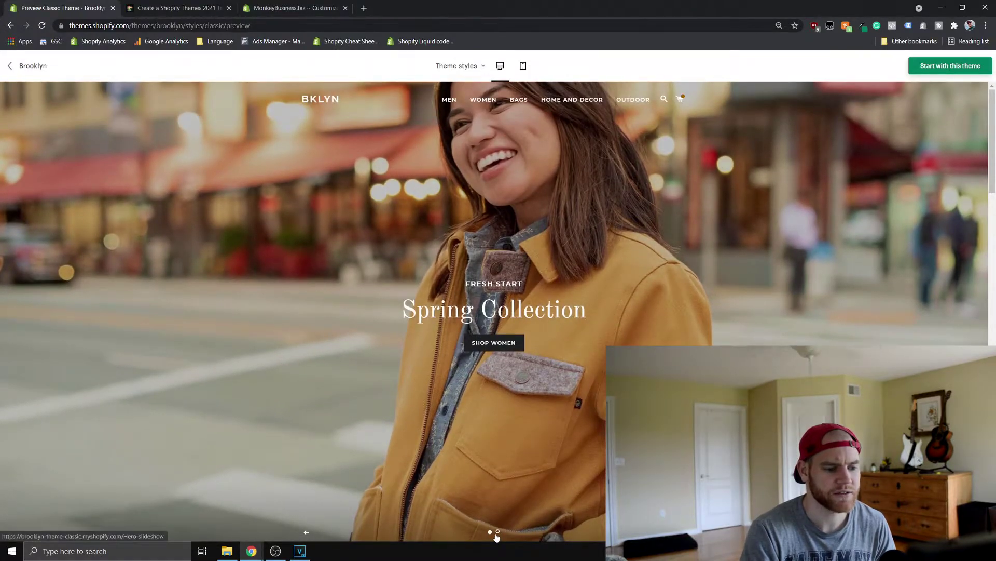
click(498, 532)
click(491, 532)
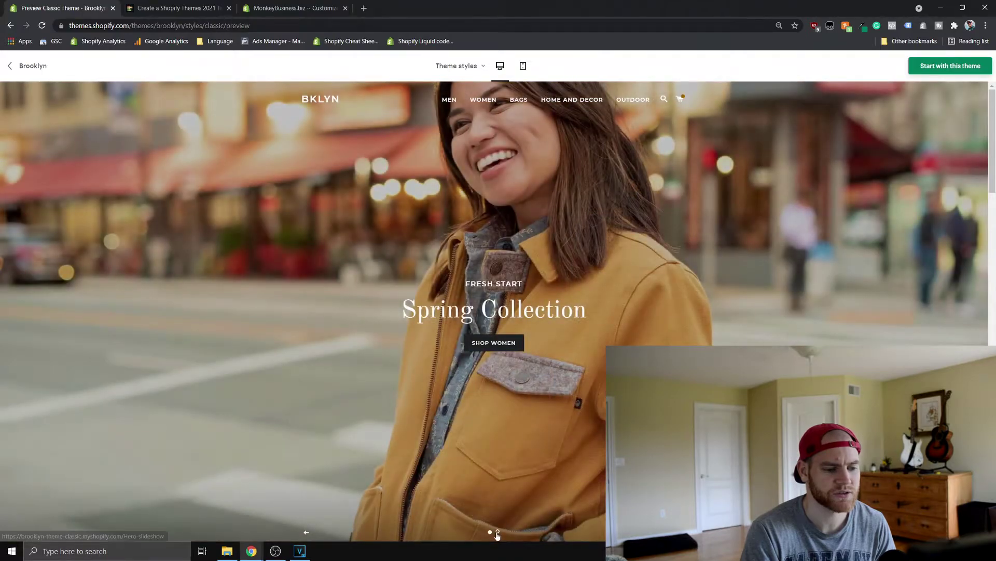
click(498, 532)
click(491, 532)
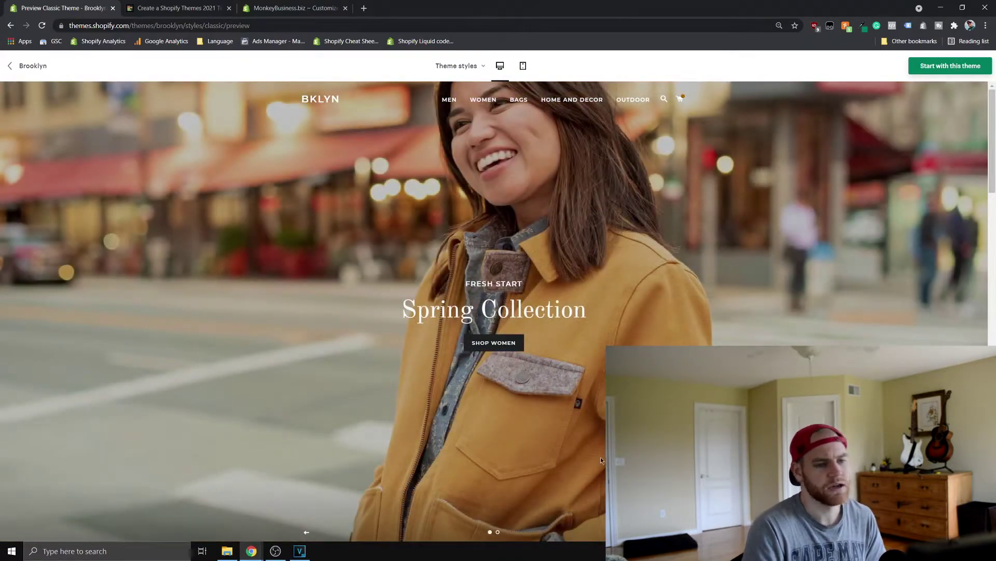
scroll(493, 311, down, 2)
scroll(493, 311, up, 2)
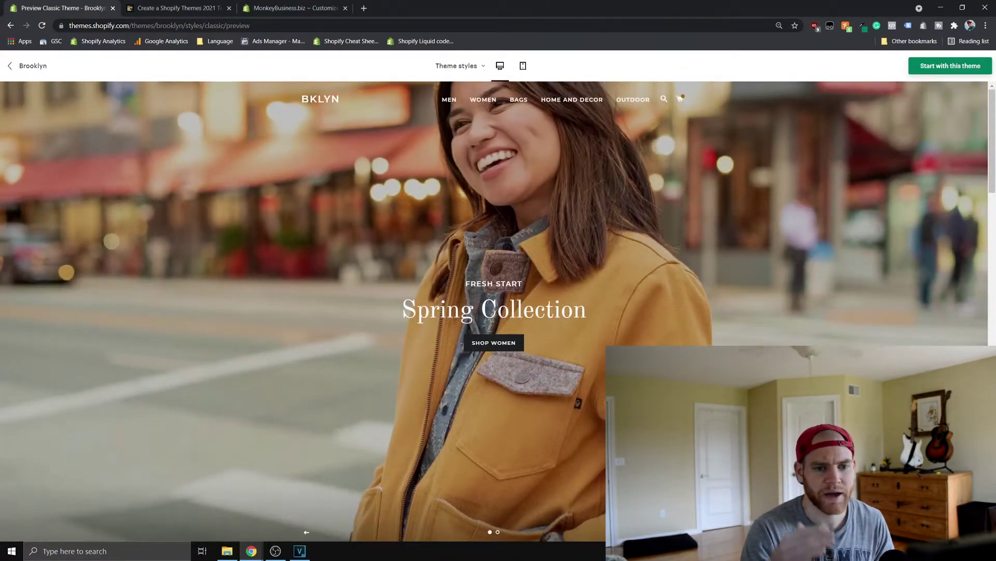
scroll(493, 311, down, 10)
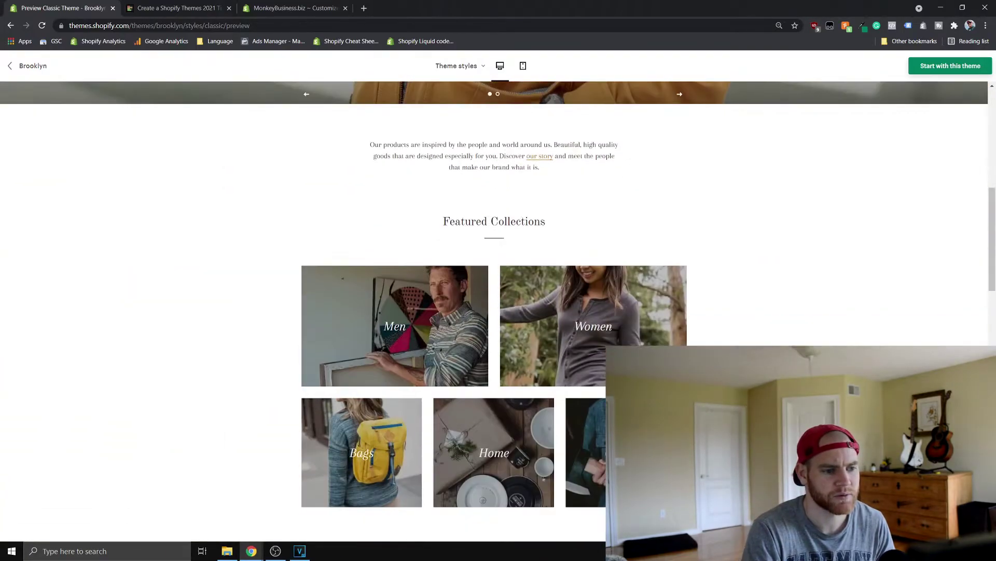
scroll(493, 311, up, 5)
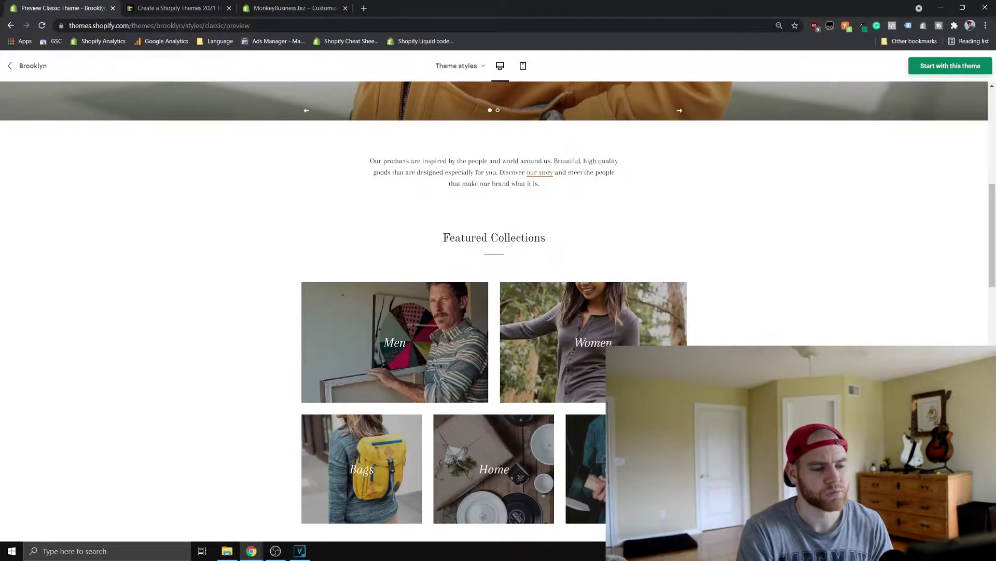
scroll(348, 307, down, 1)
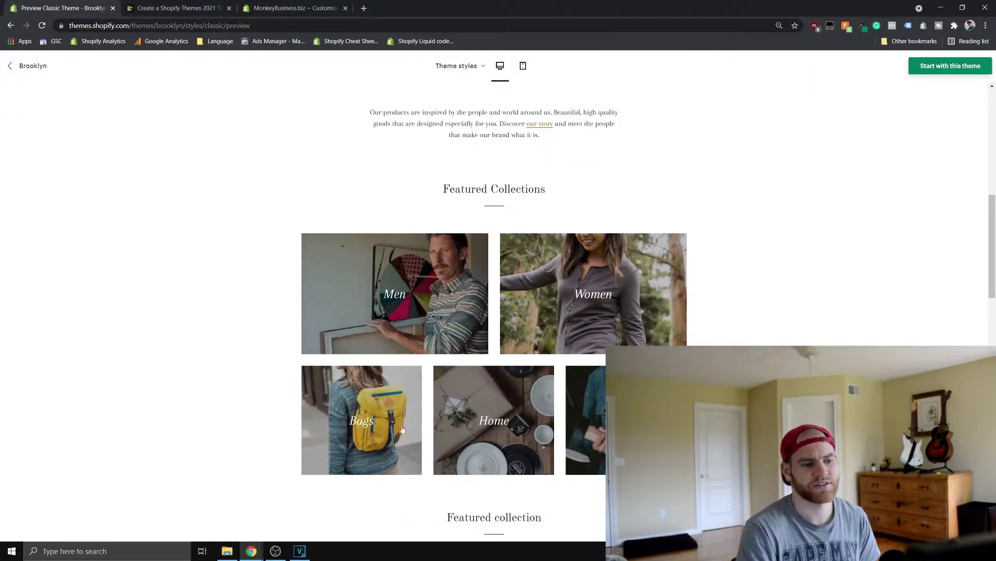
scroll(409, 337, down, 1)
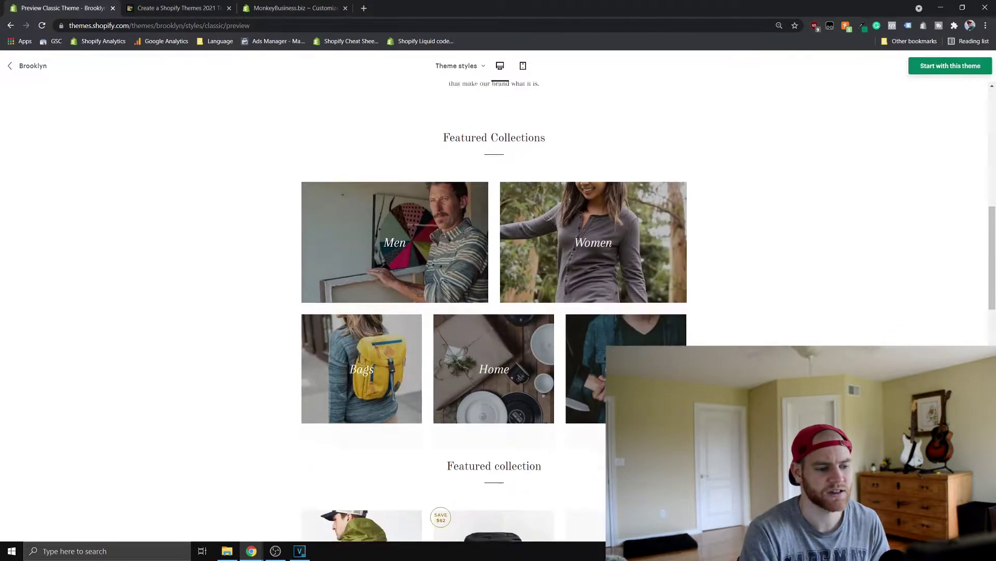
scroll(494, 311, up, 1)
scroll(494, 312, down, 9)
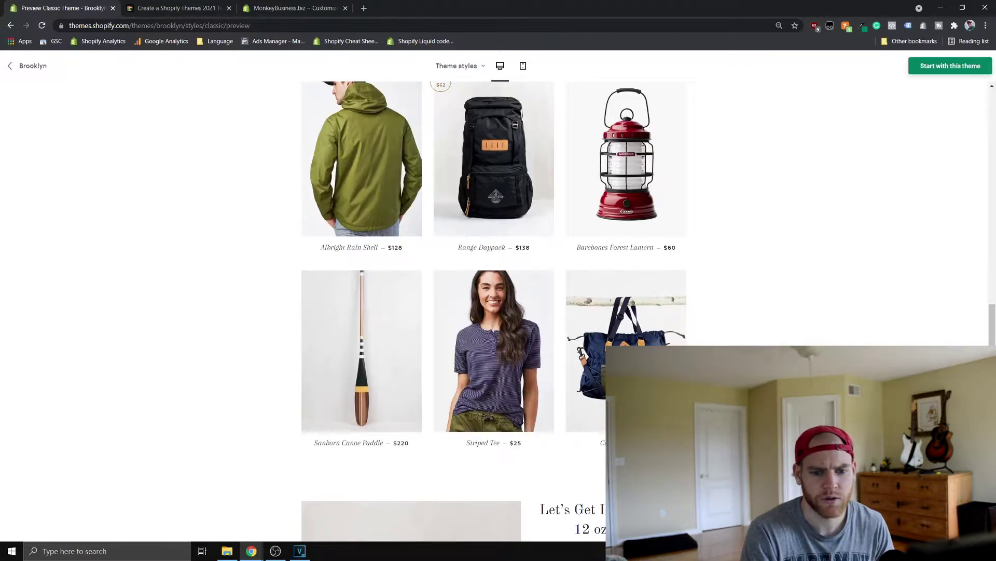
scroll(972, 244, up, 8)
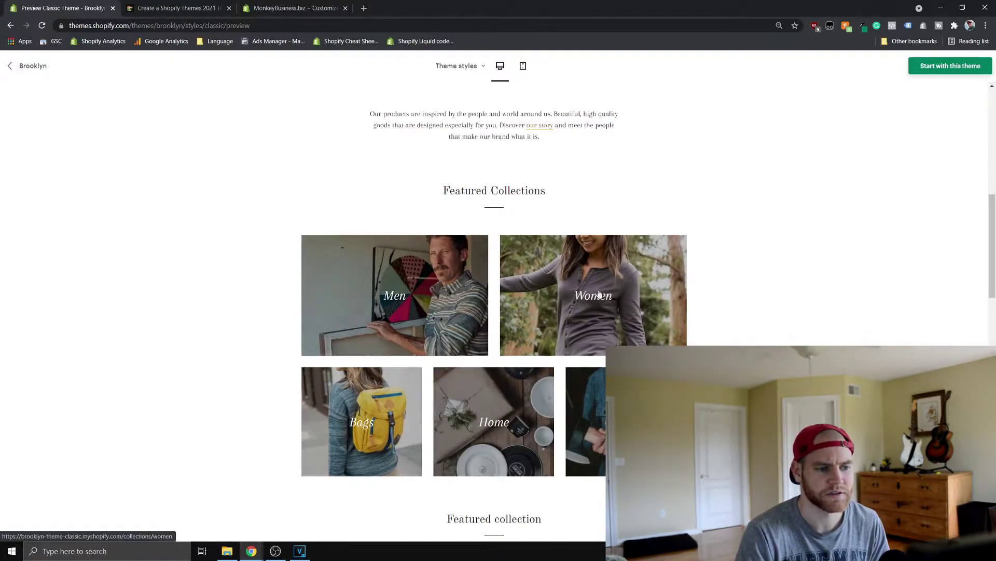
scroll(317, 366, down, 2)
scroll(345, 305, up, 2)
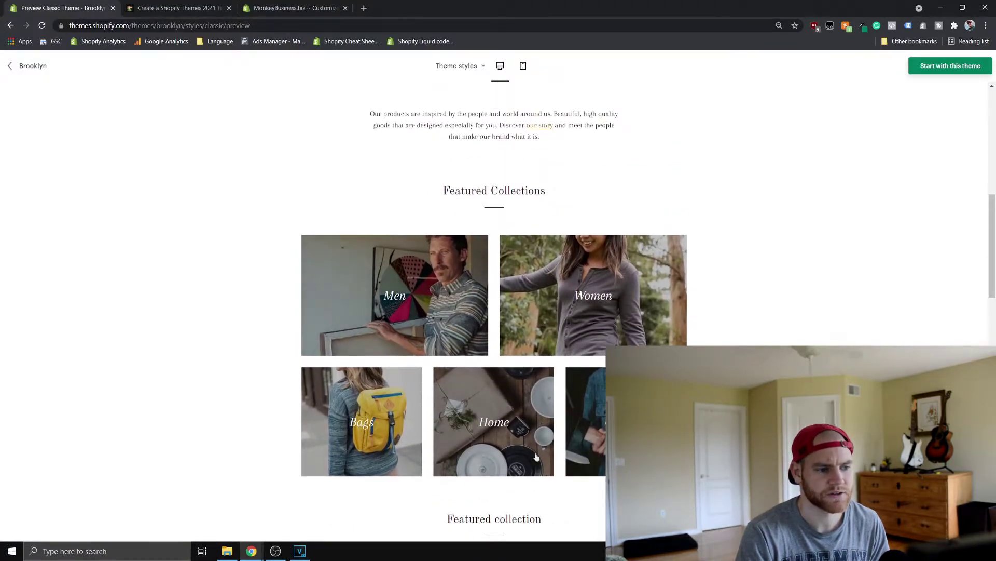
scroll(577, 430, down, 2)
scroll(578, 430, down, 5)
scroll(506, 239, up, 5)
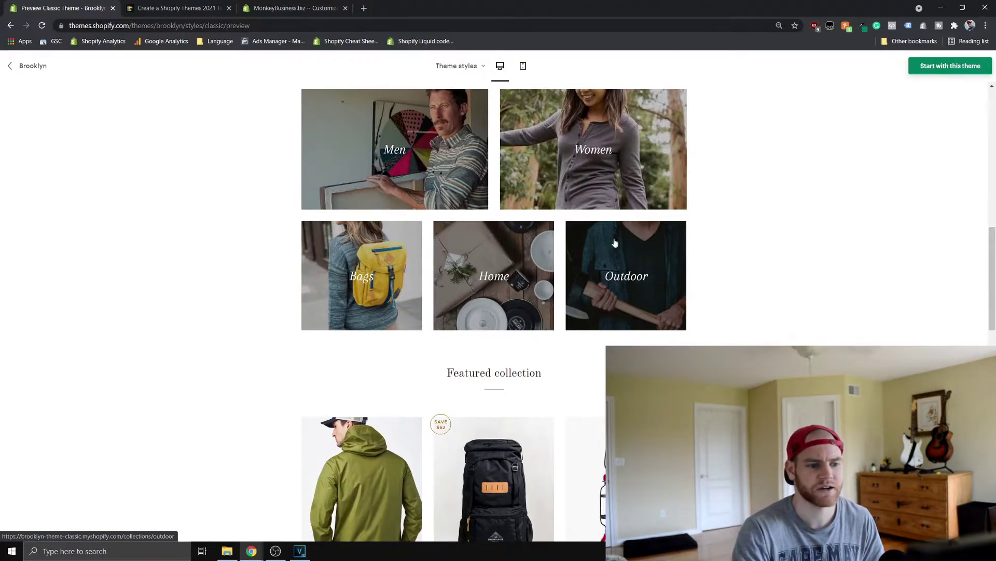
scroll(657, 335, down, 5)
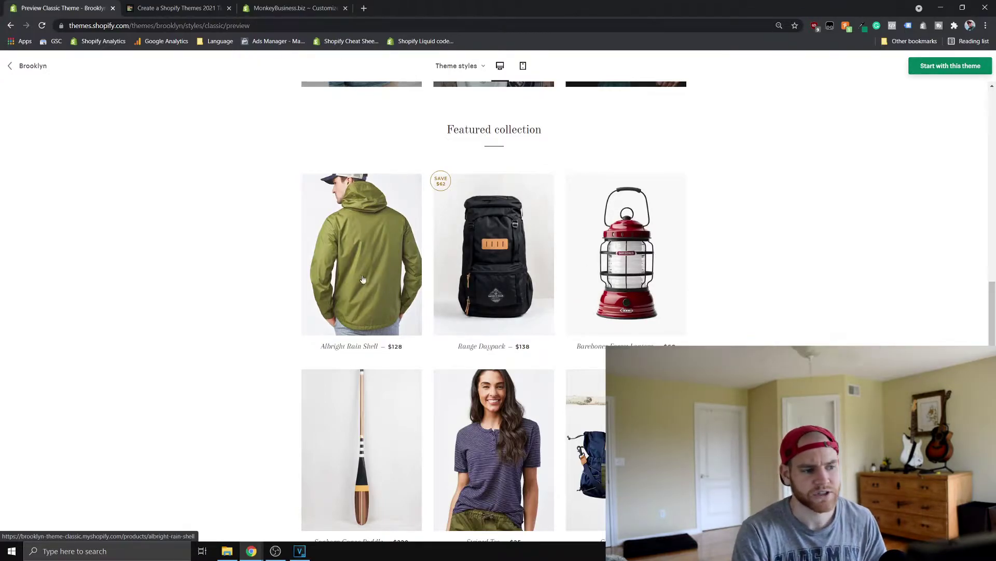
scroll(363, 279, down, 2)
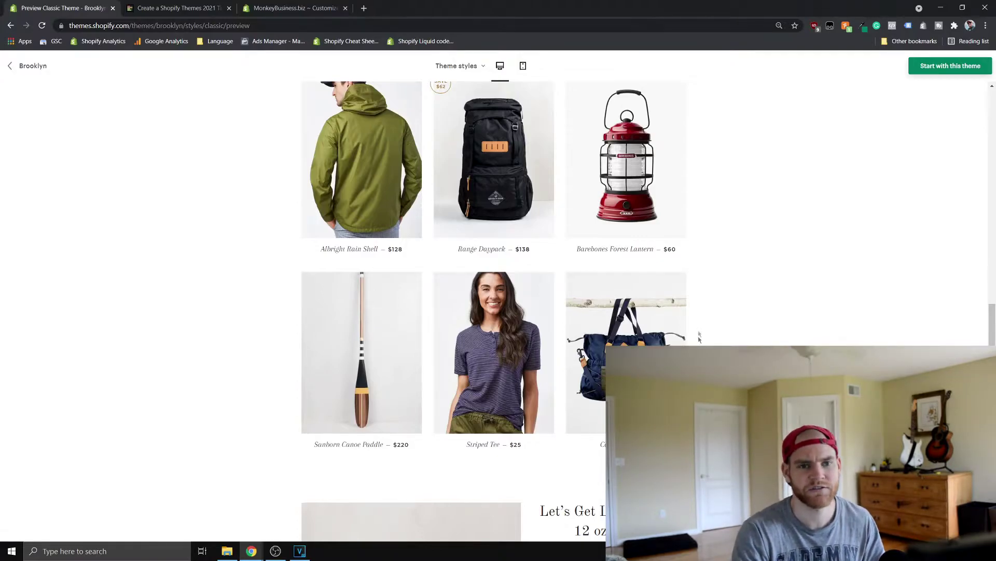
scroll(732, 322, down, 2)
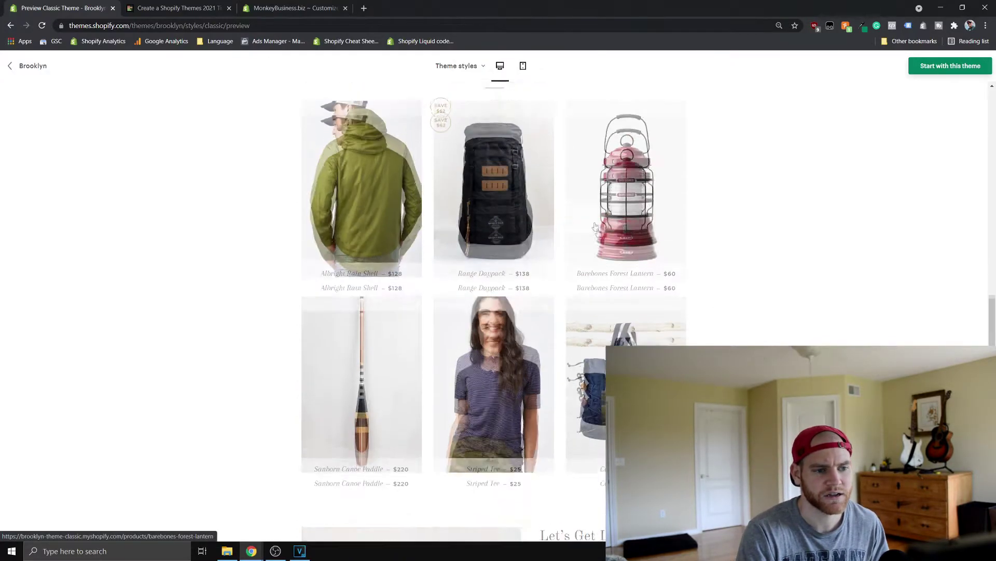
scroll(740, 336, down, 5)
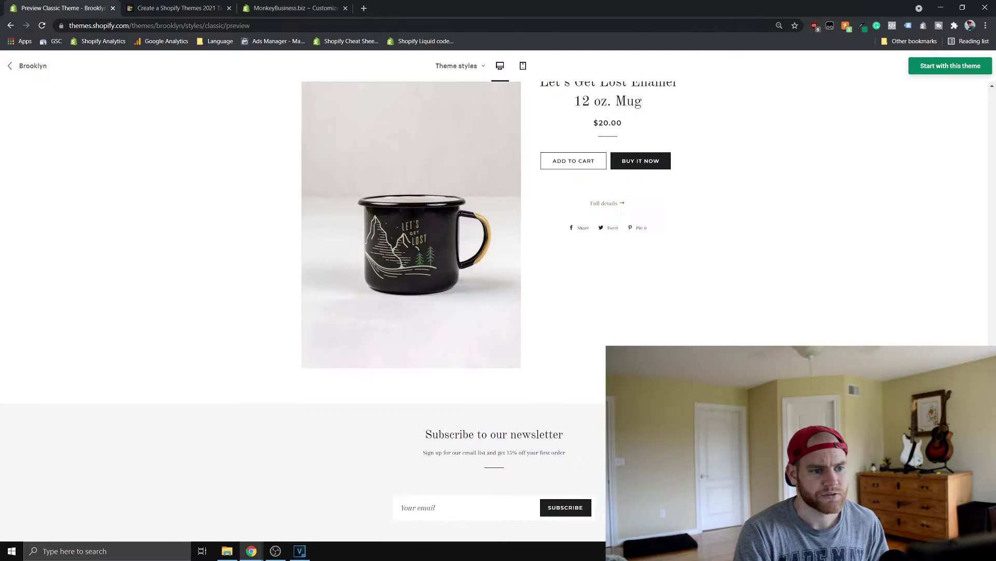
Step: Add the Let's Get Lost mug, cut Striped Tees to two, and return to the demo home page
scroll(733, 292, up, 1)
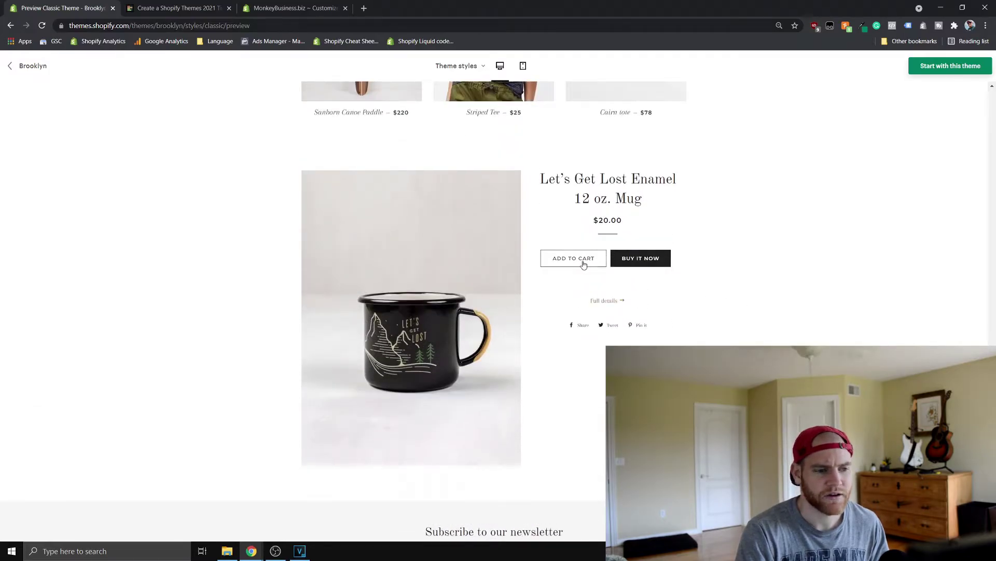
click(579, 257)
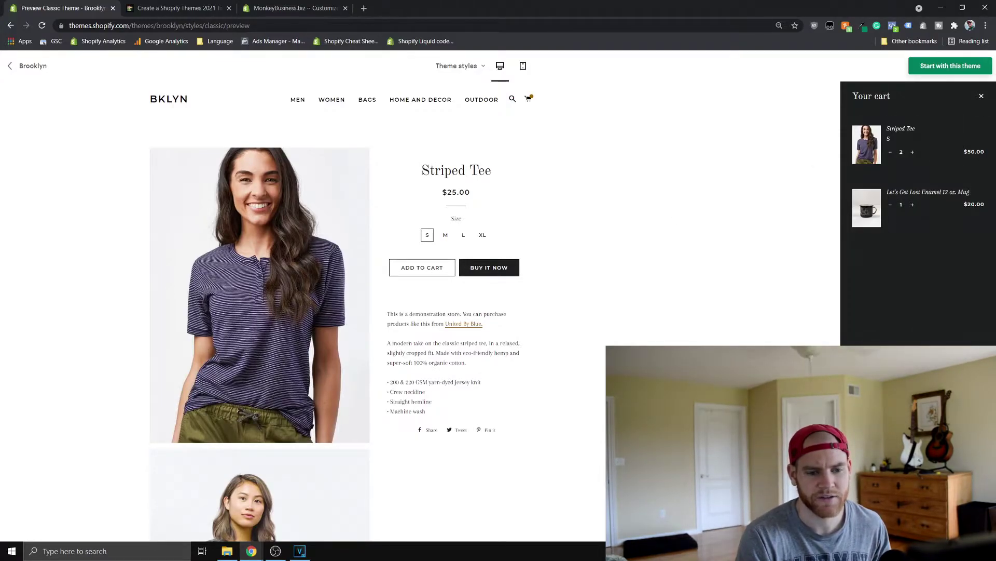
click(891, 152)
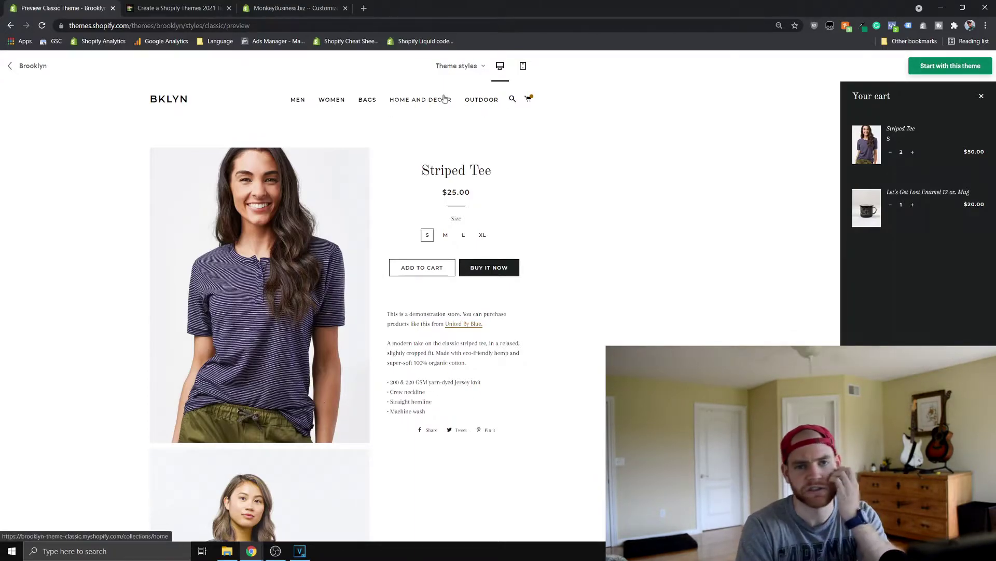
click(160, 100)
click(318, 106)
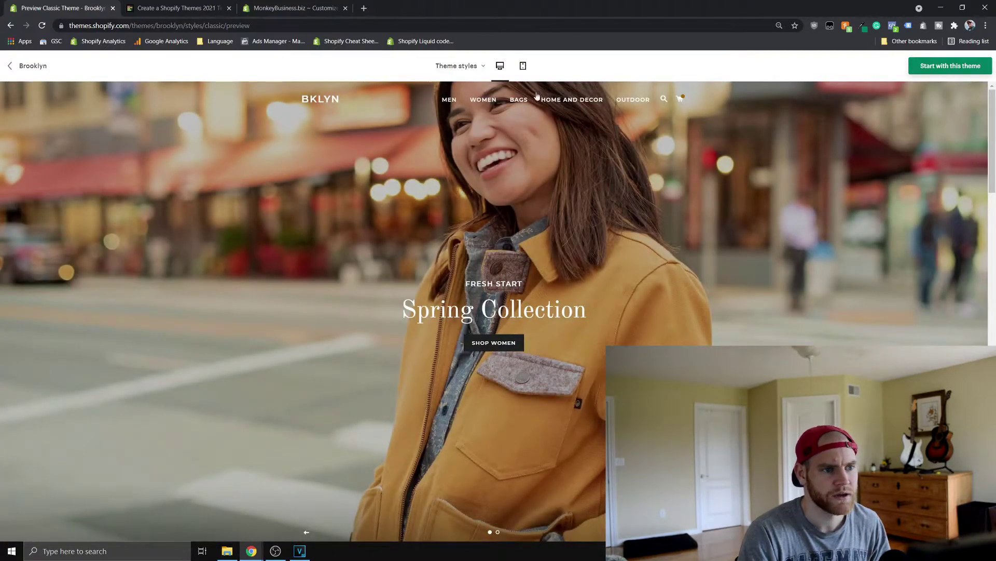
click(456, 66)
Step: Switch the preview to the Playful style and browse the FairyCake product grid
click(457, 107)
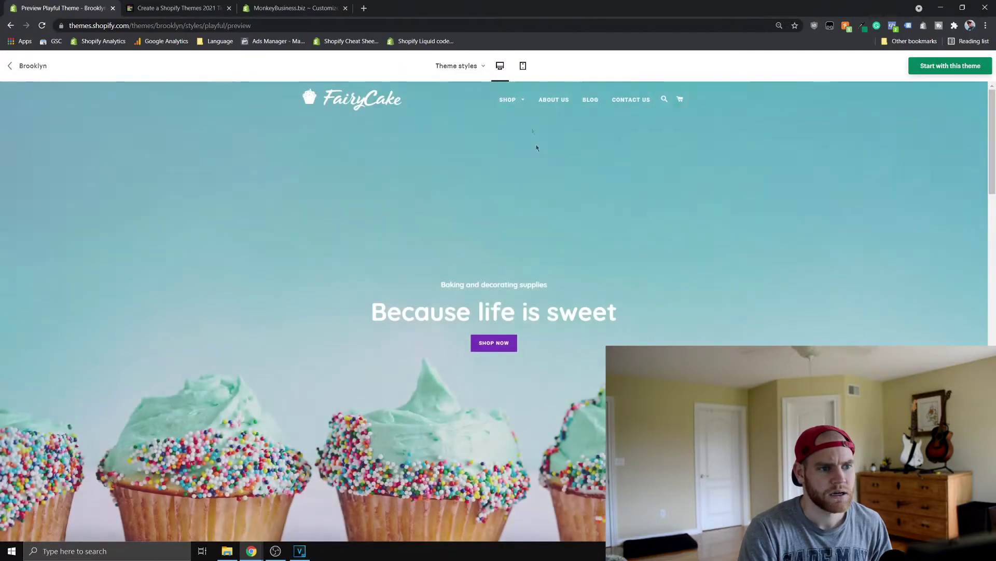
mouse_move(512, 102)
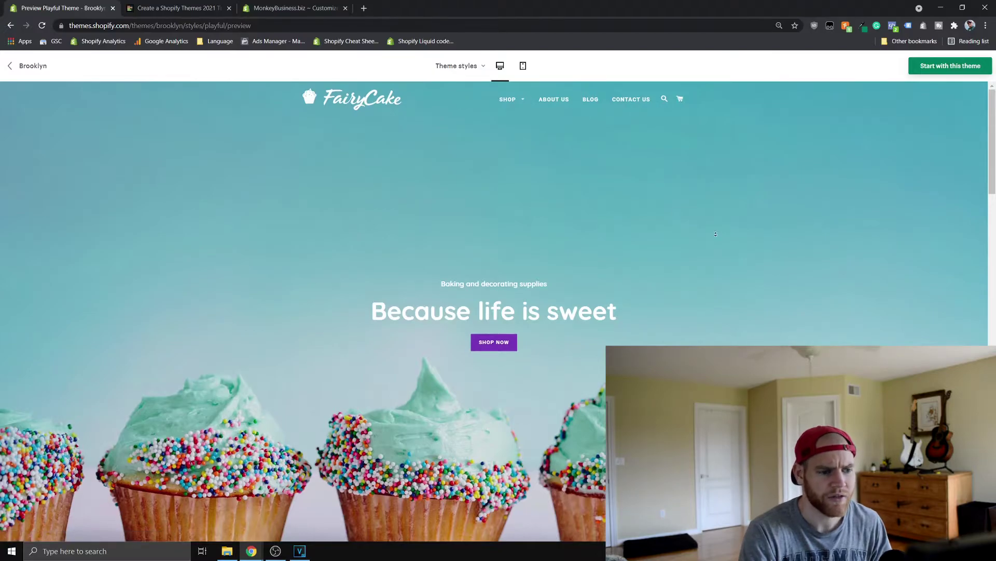
scroll(715, 234, down, 15)
scroll(746, 330, up, 10)
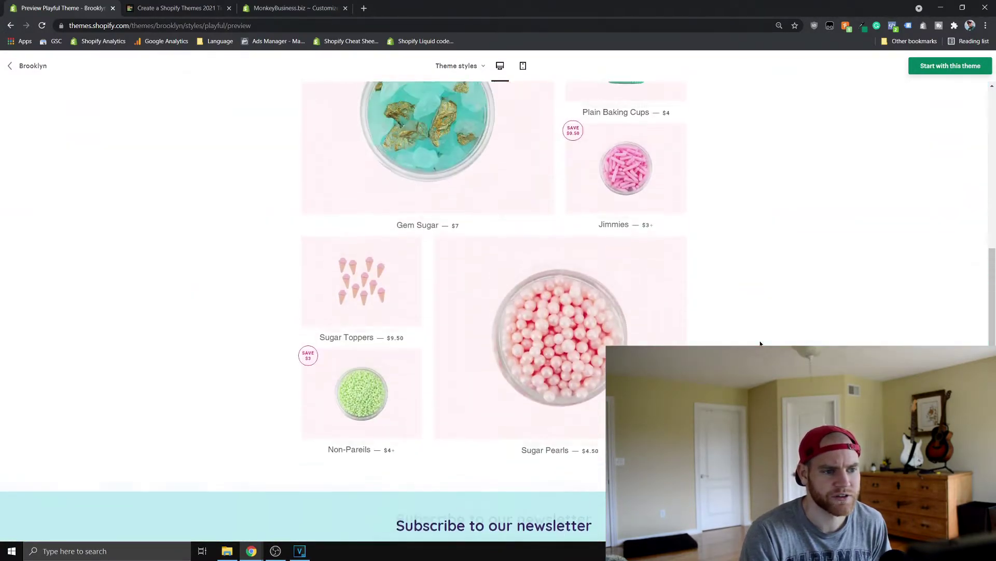
scroll(760, 343, up, 2)
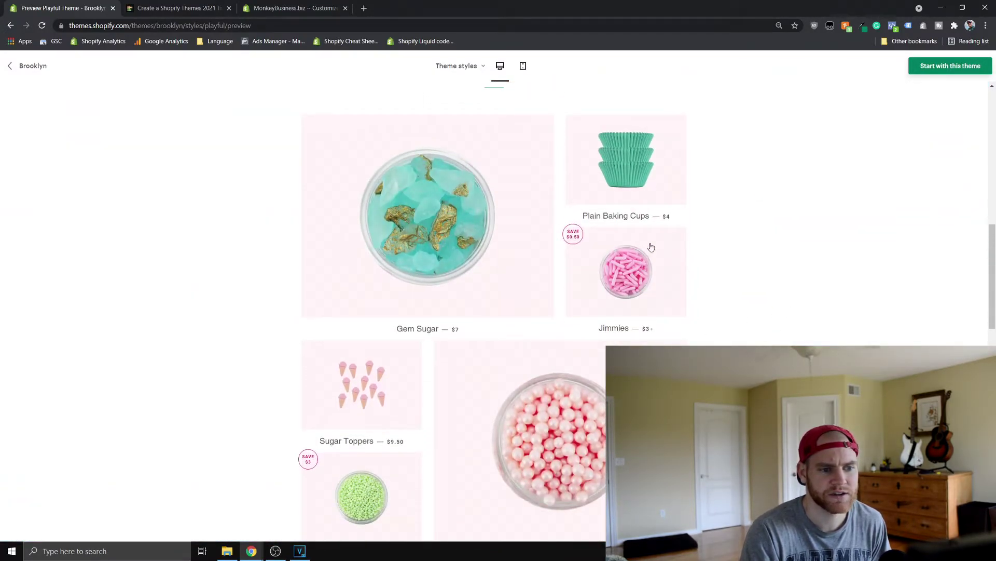
scroll(580, 351, down, 2)
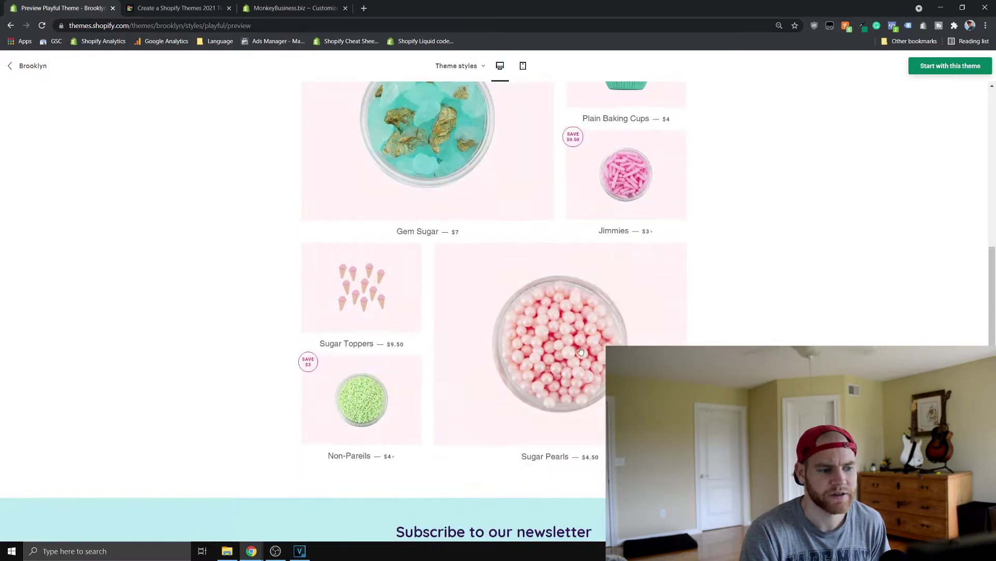
scroll(441, 341, up, 3)
scroll(422, 263, down, 5)
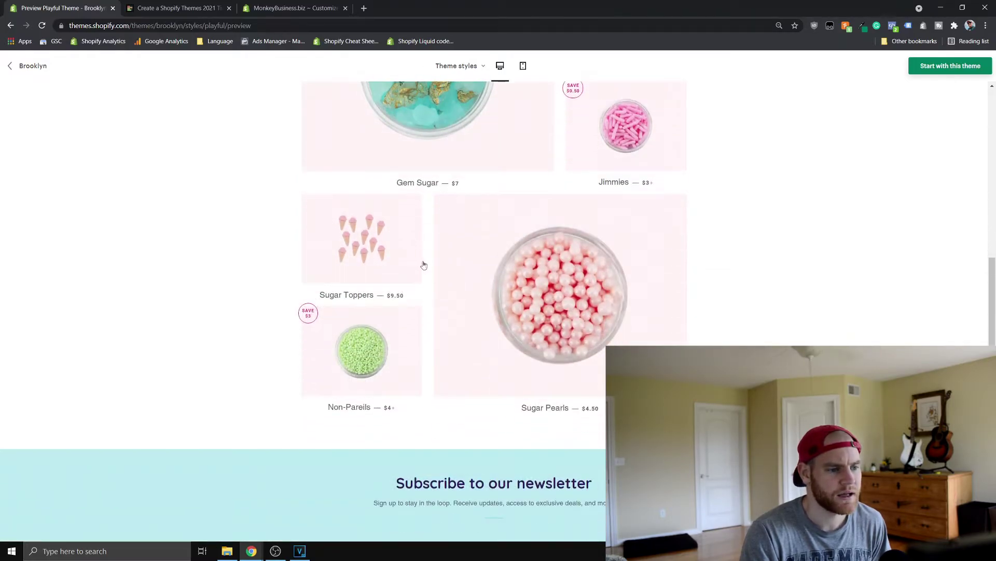
scroll(530, 263, up, 5)
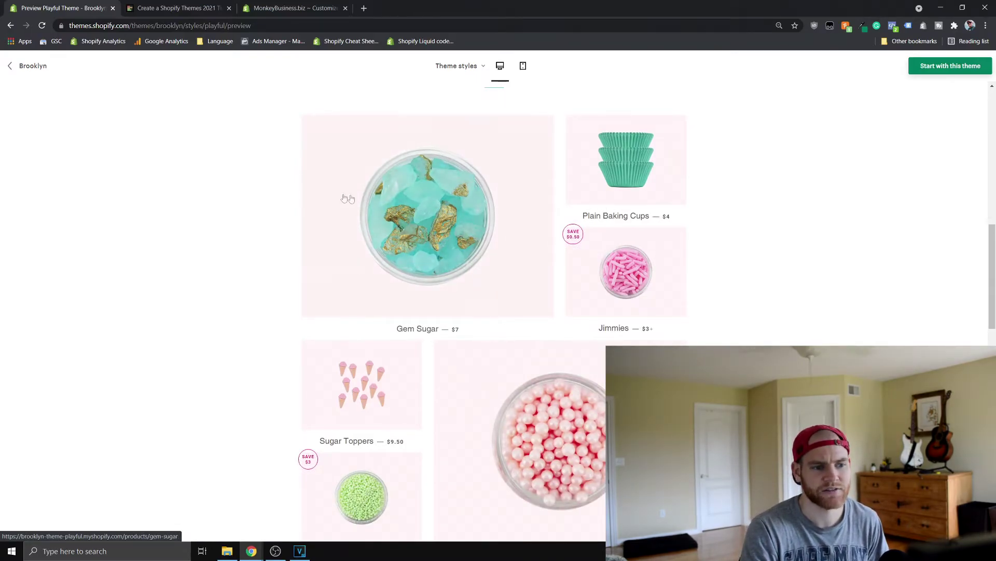
scroll(493, 366, down, 1)
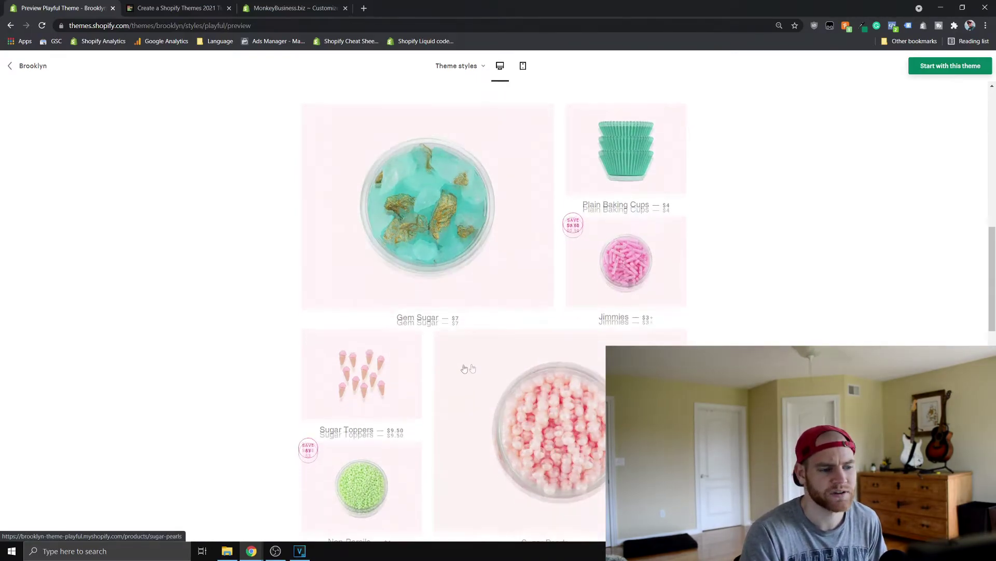
scroll(519, 394, down, 1)
scroll(576, 410, down, 2)
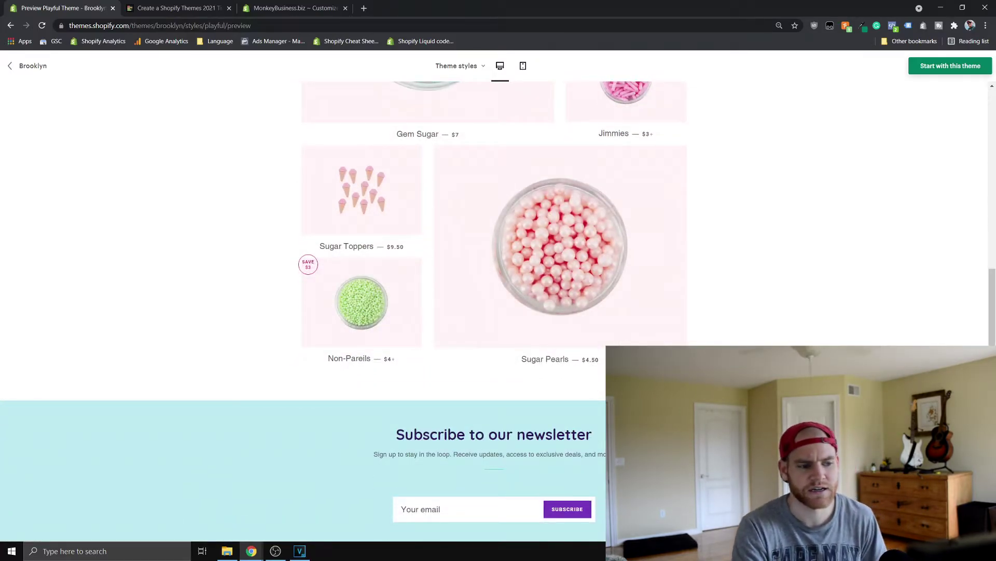
scroll(455, 146, down, 3)
Step: In the store's theme editor, look over the sections that can be added
click(37, 500)
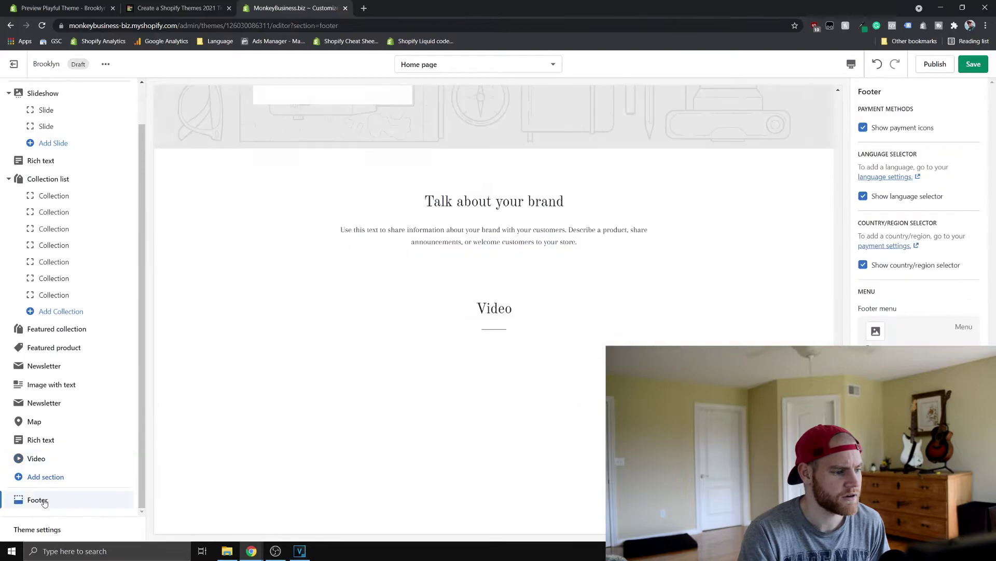
click(48, 476)
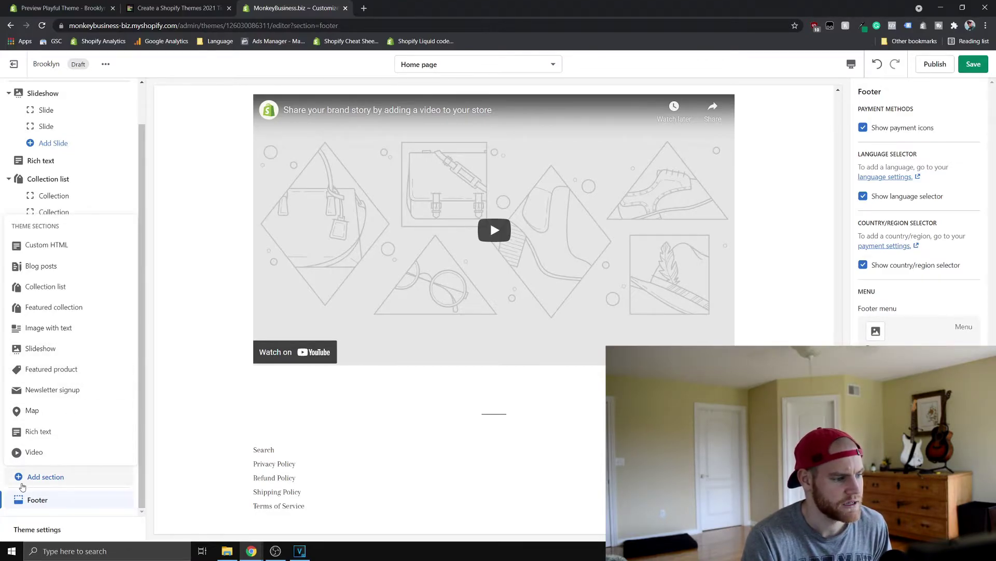
click(21, 485)
scroll(89, 406, up, 1)
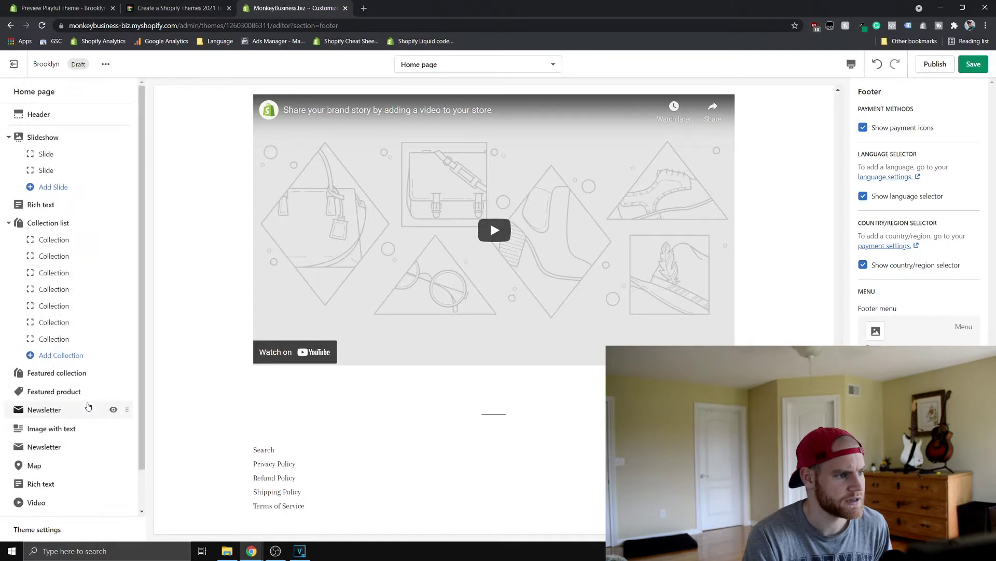
scroll(76, 390, down, 1)
Step: Open Featured collection, then Collection list settings, selecting its first Collection block
click(71, 330)
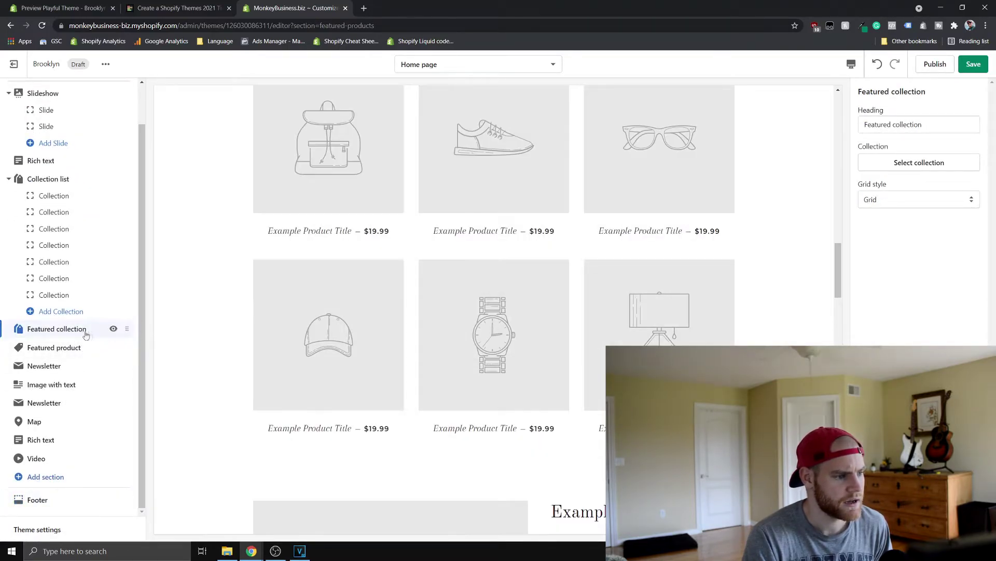
scroll(95, 333, up, 1)
click(48, 224)
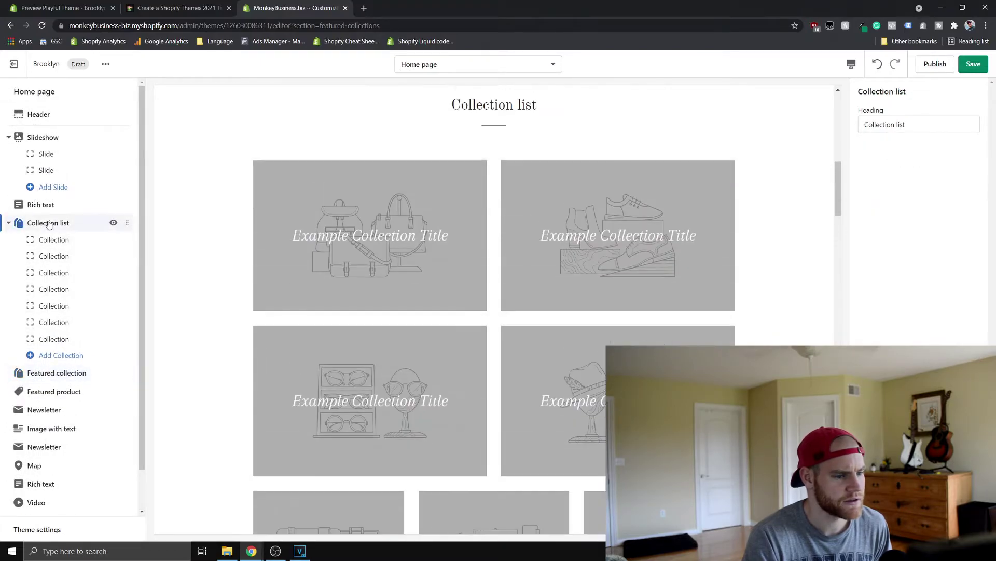
scroll(464, 375, down, 1)
scroll(464, 375, down, 1)
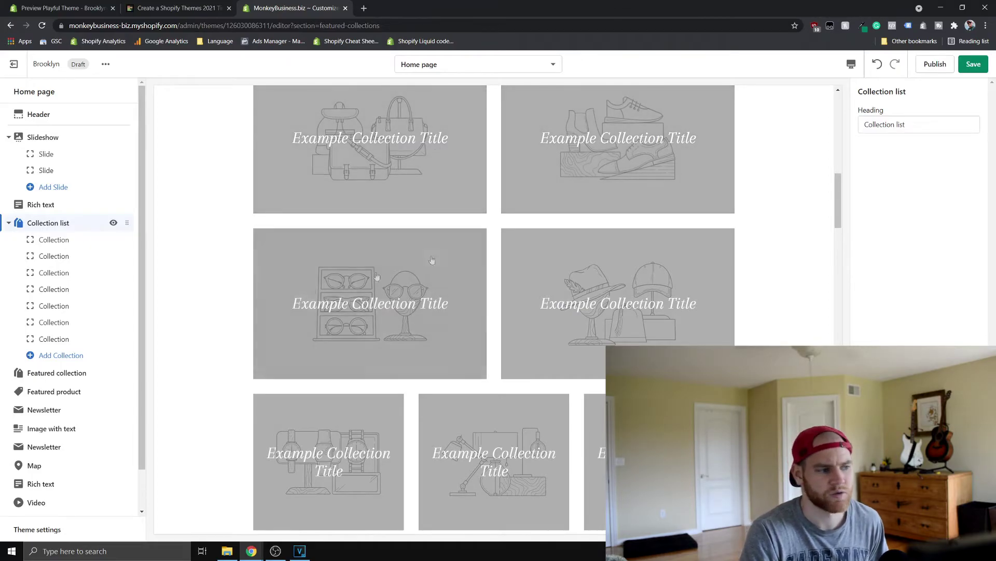
click(77, 242)
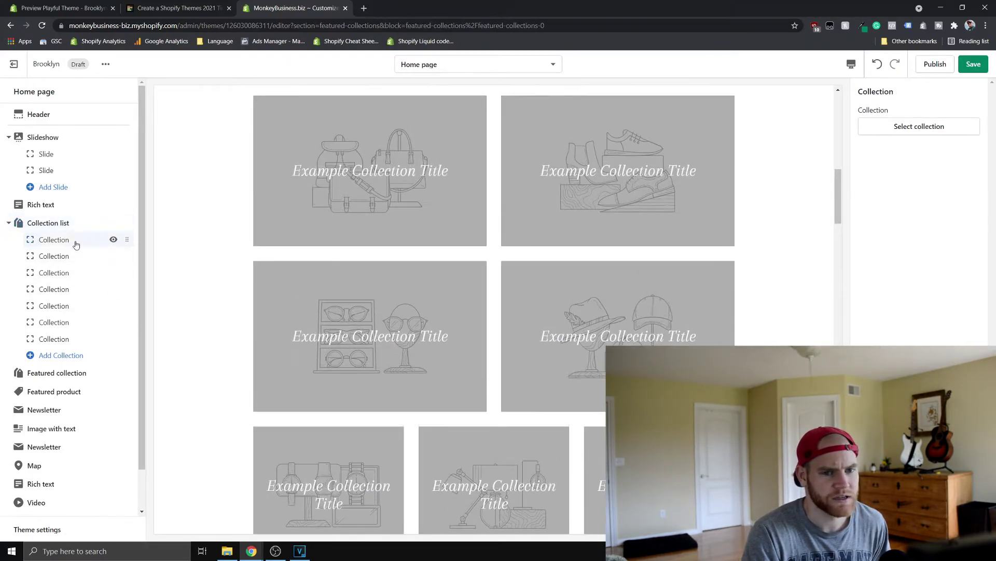
Step: Remove the extra Collection blocks, leaving three collection tiles in one row
key(ctrl+z)
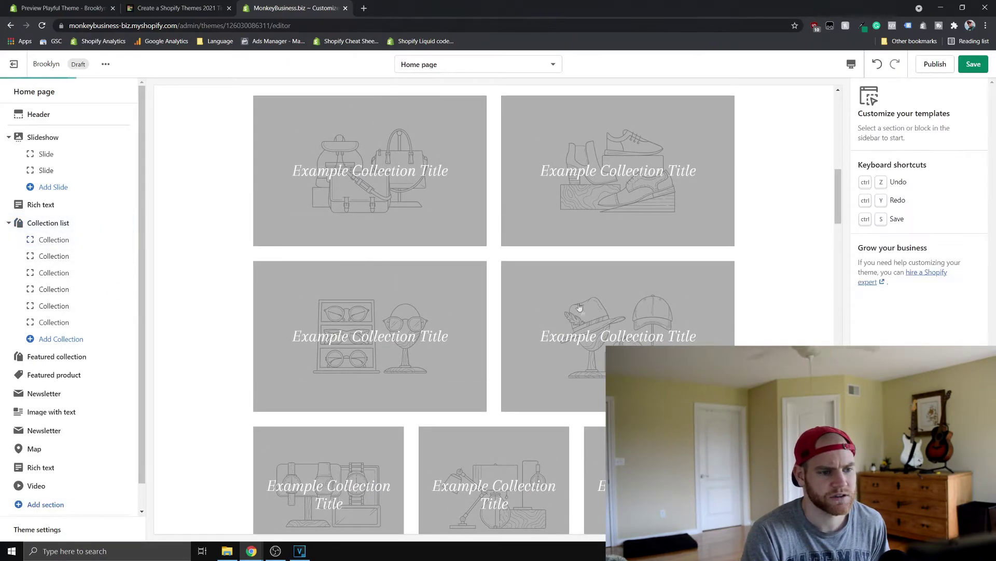
click(59, 243)
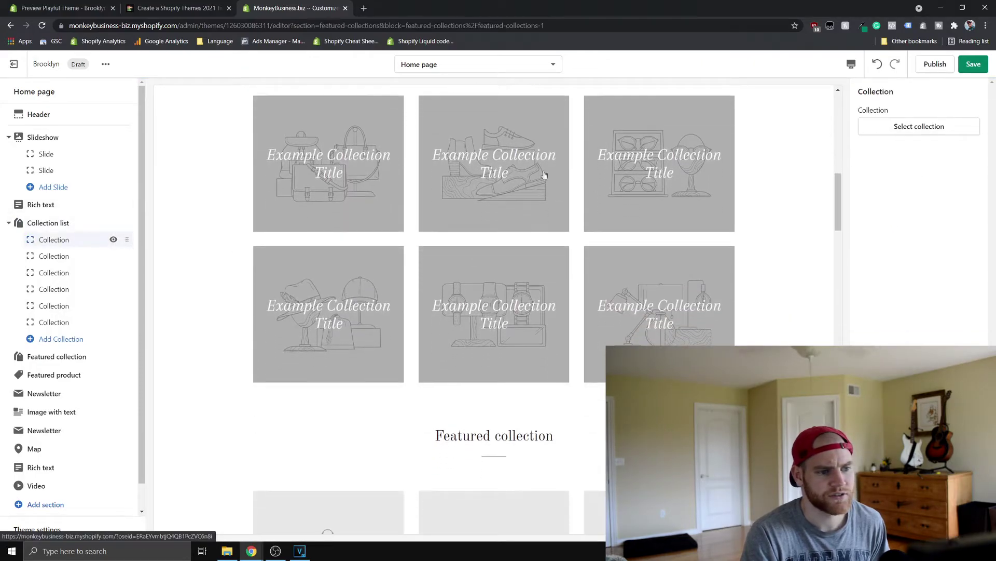
key(ctrl+z)
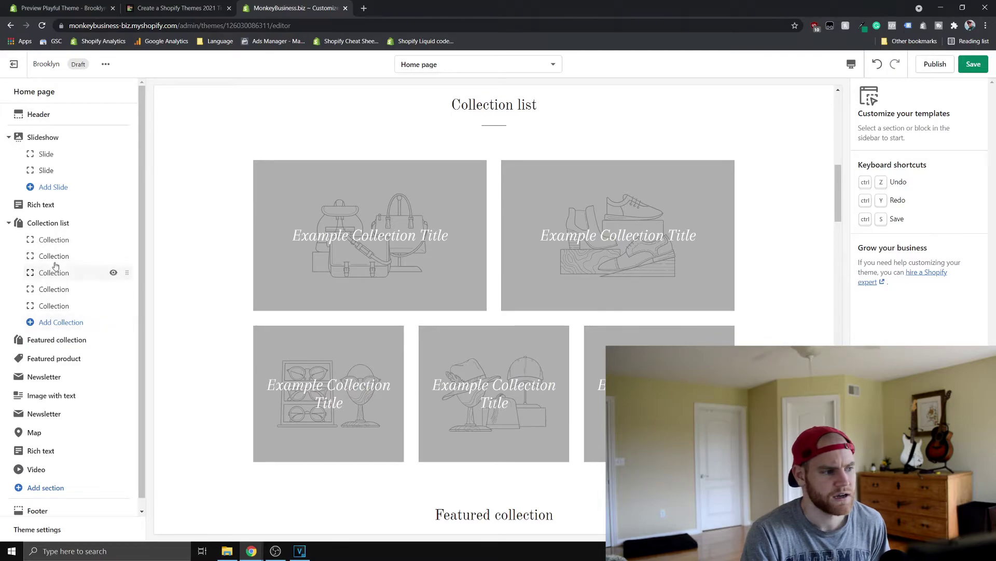
click(54, 239)
key(ctrl+z)
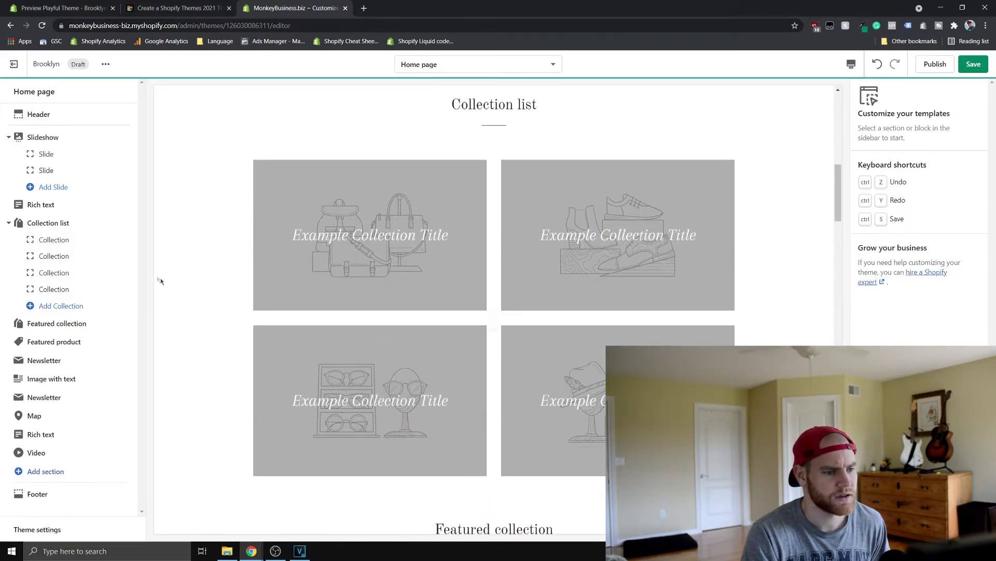
click(54, 239)
key(ctrl+z)
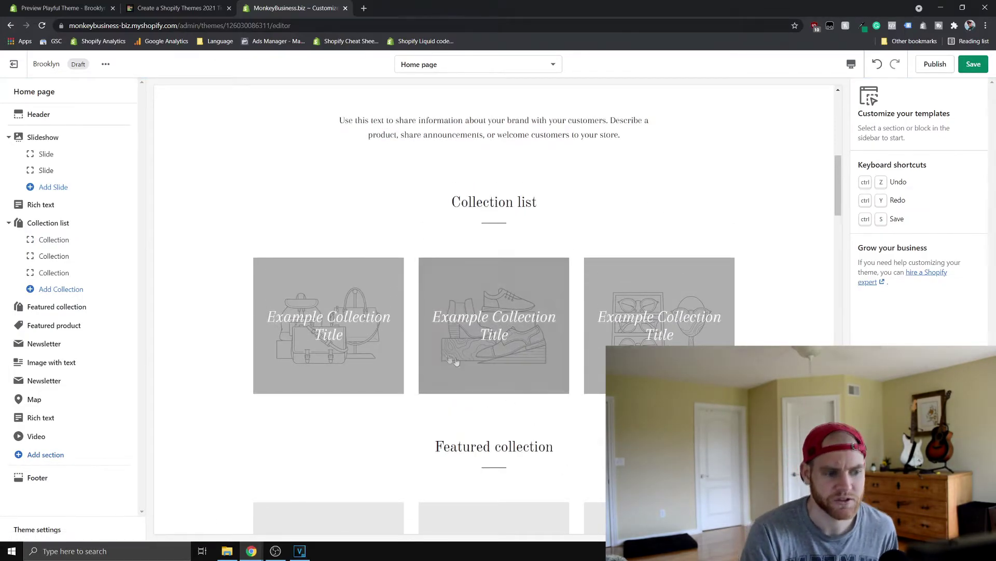
scroll(514, 398, down, 1)
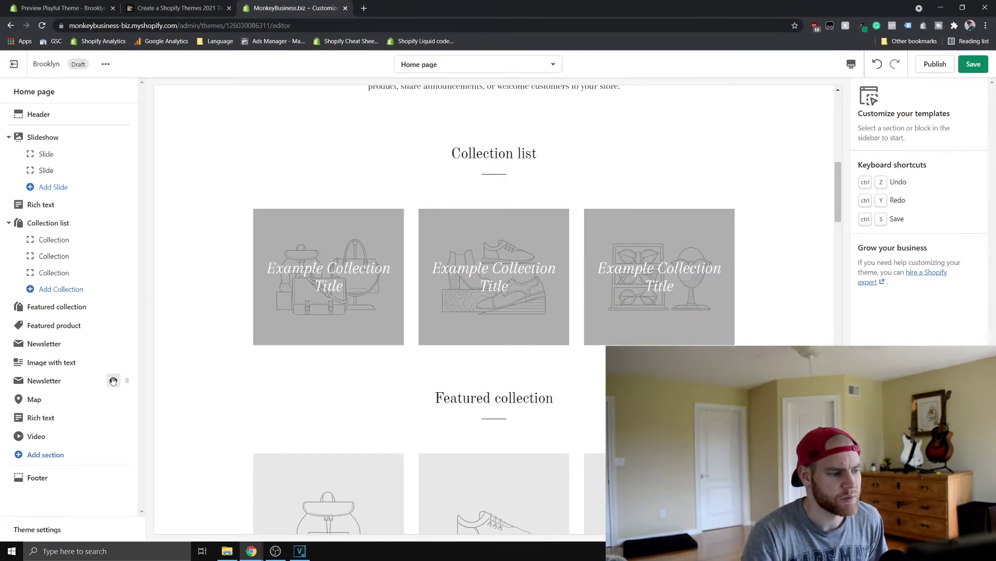
Step: Add the $9.50 Sugar Toppers to the FairyCake cart and return to its product page
key(ctrl+1)
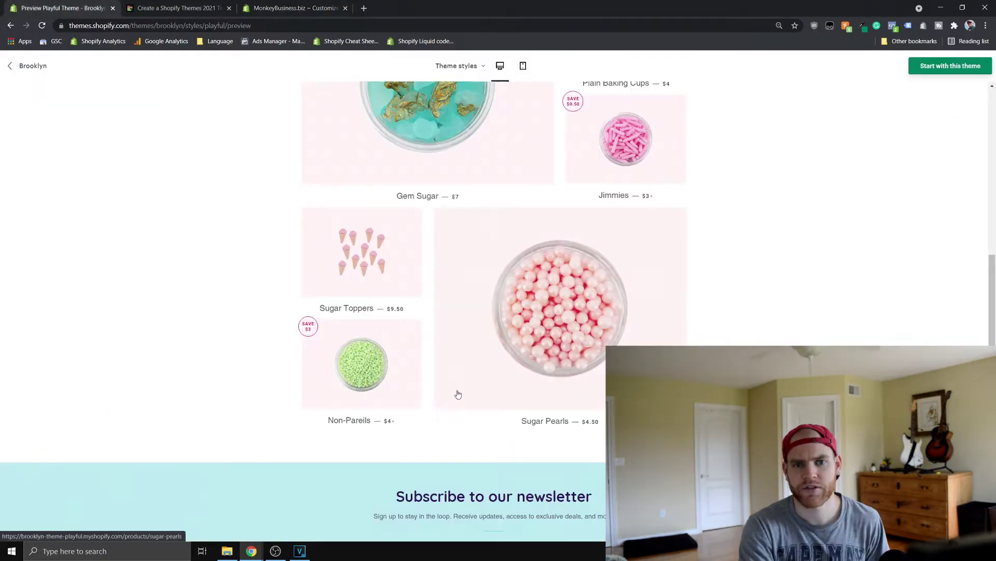
click(384, 269)
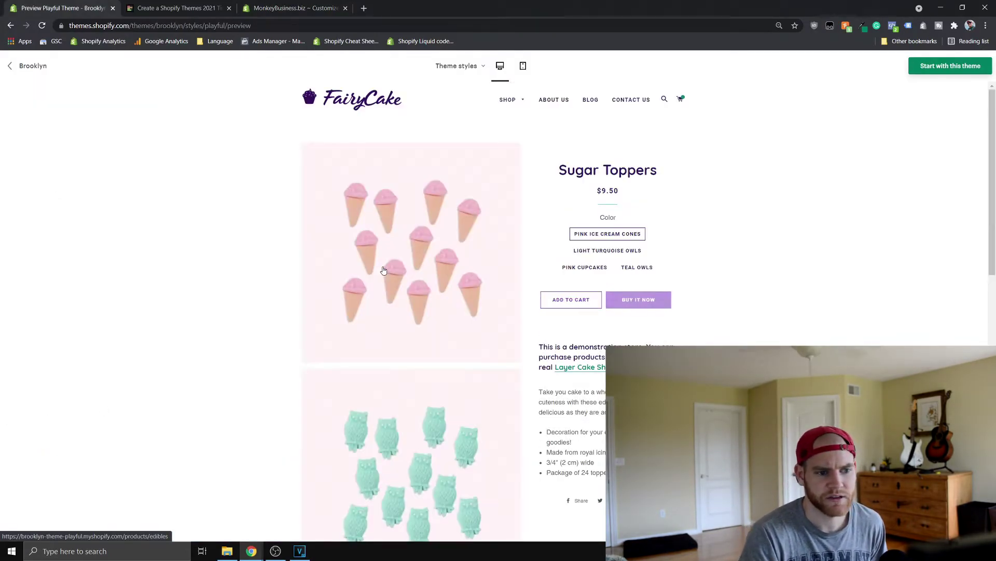
click(591, 301)
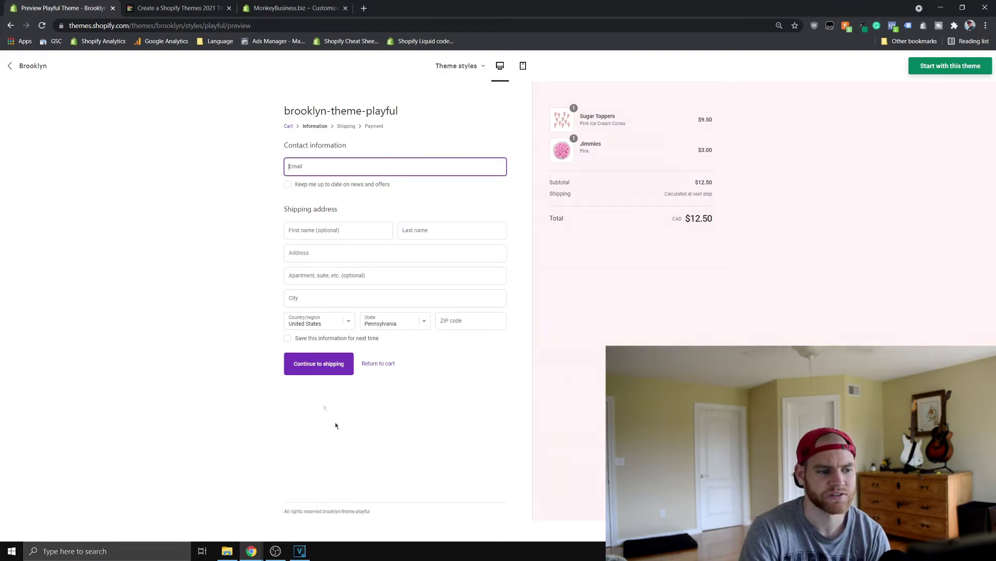
key(alt+Left)
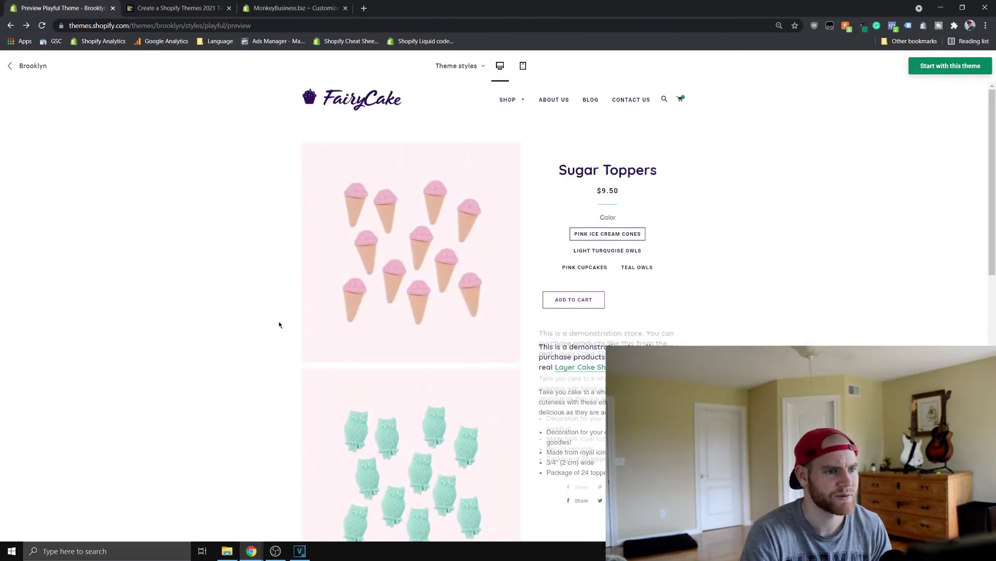
scroll(295, 375, down, 1)
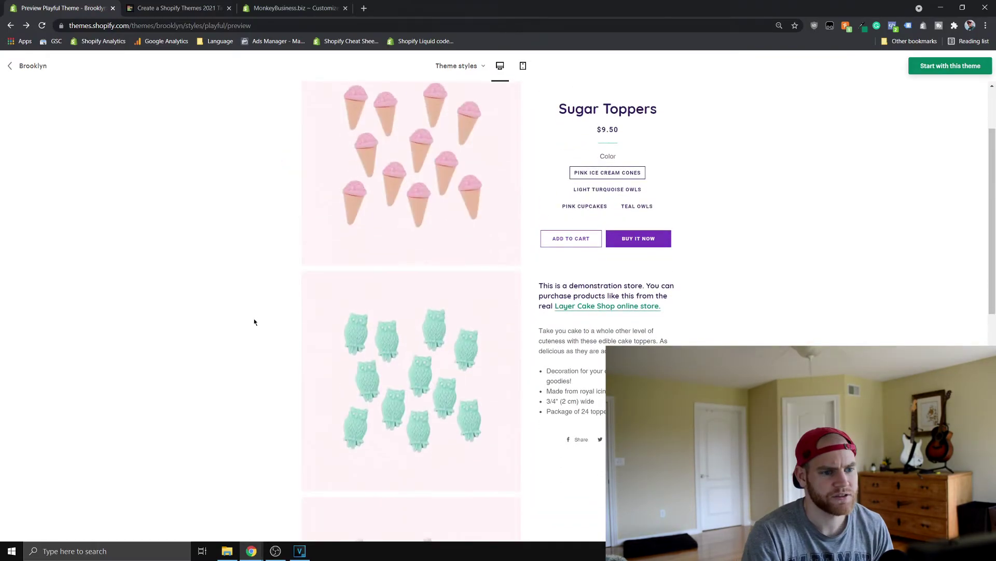
scroll(264, 332, up, 1)
scroll(262, 299, down, 1)
scroll(384, 251, down, 8)
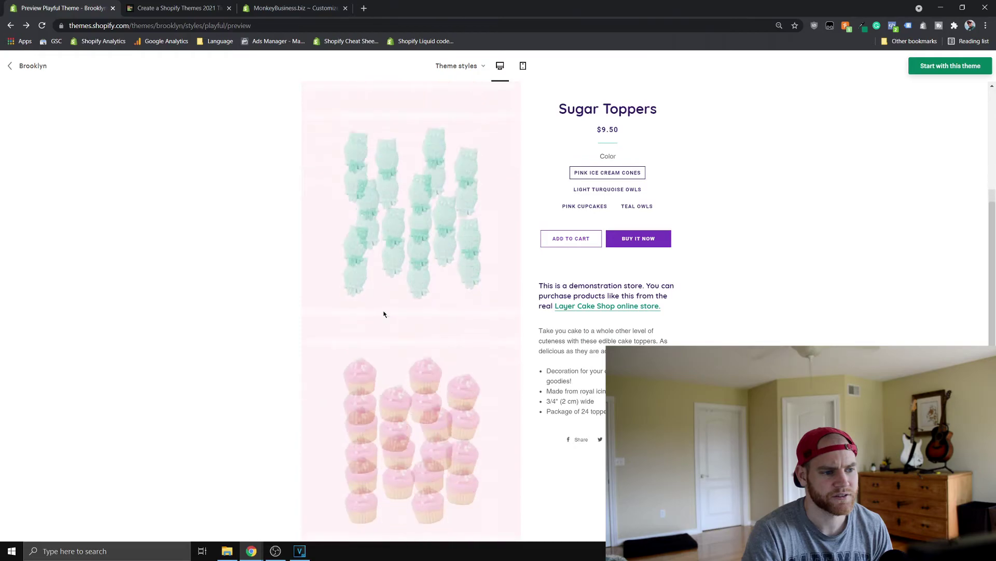
scroll(404, 353, up, 6)
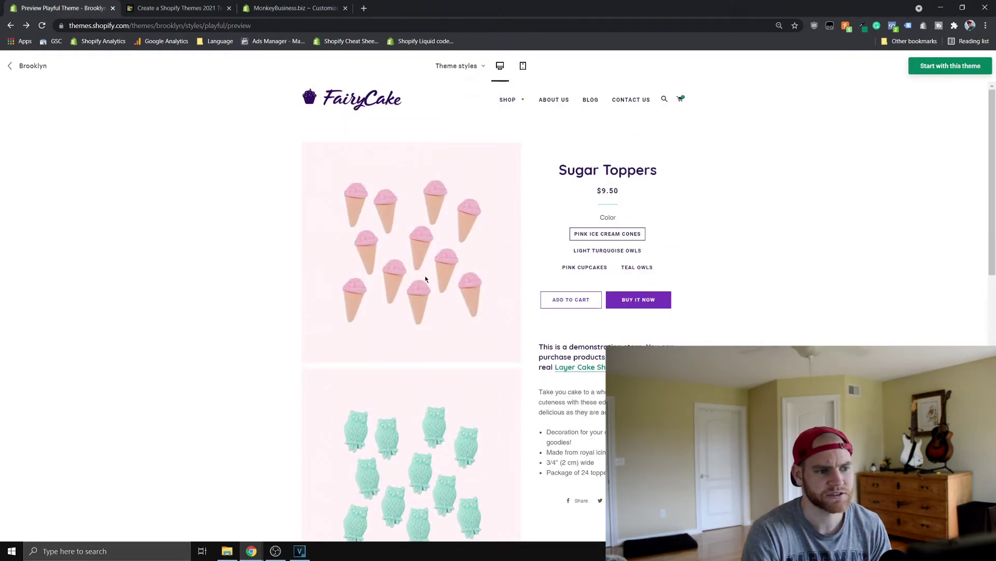
scroll(429, 285, down, 8)
scroll(431, 289, down, 3)
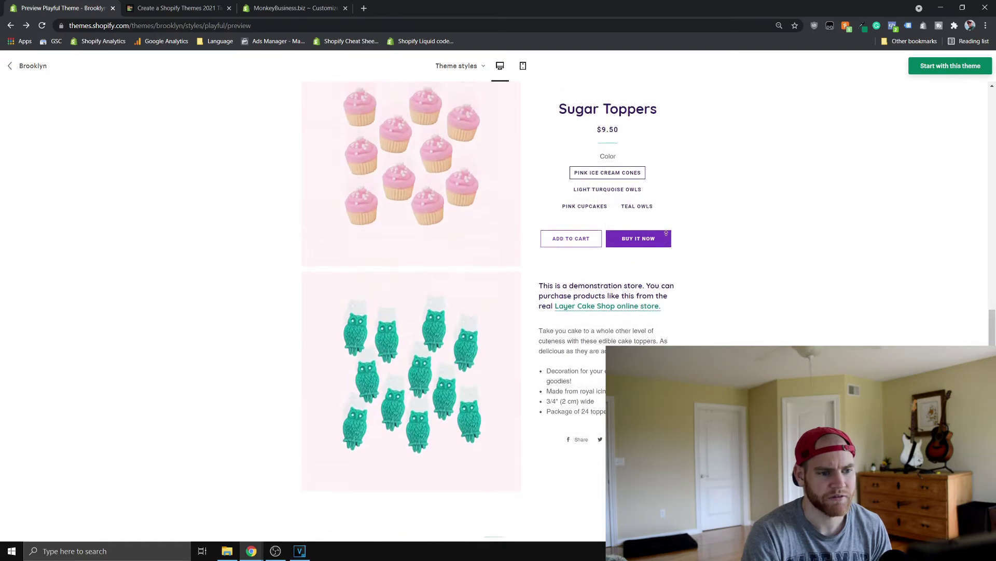
scroll(666, 232, up, 2)
scroll(673, 318, down, 8)
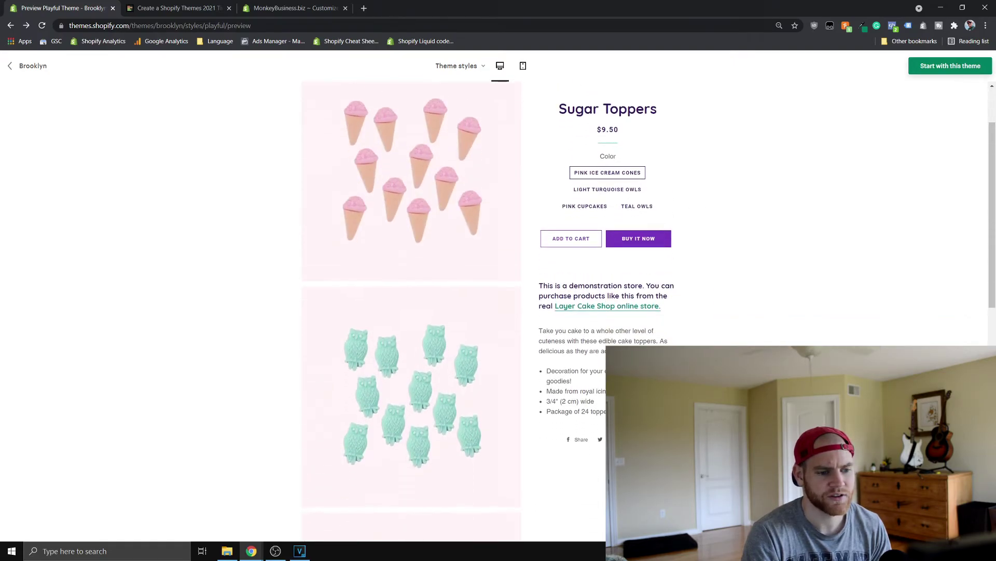
scroll(674, 318, up, 8)
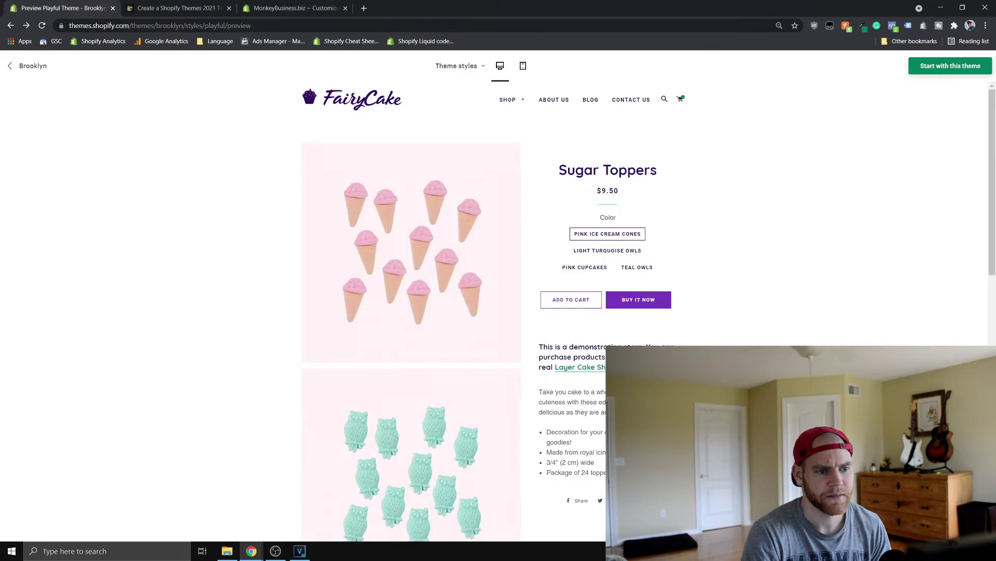
scroll(673, 318, down, 5)
scroll(674, 317, up, 5)
scroll(673, 318, down, 8)
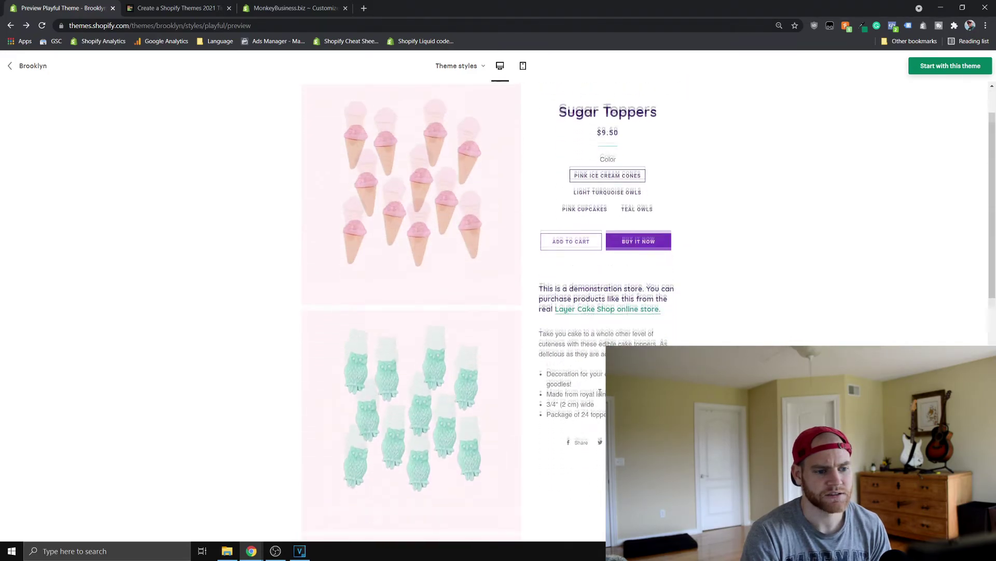
scroll(411, 311, down, 2)
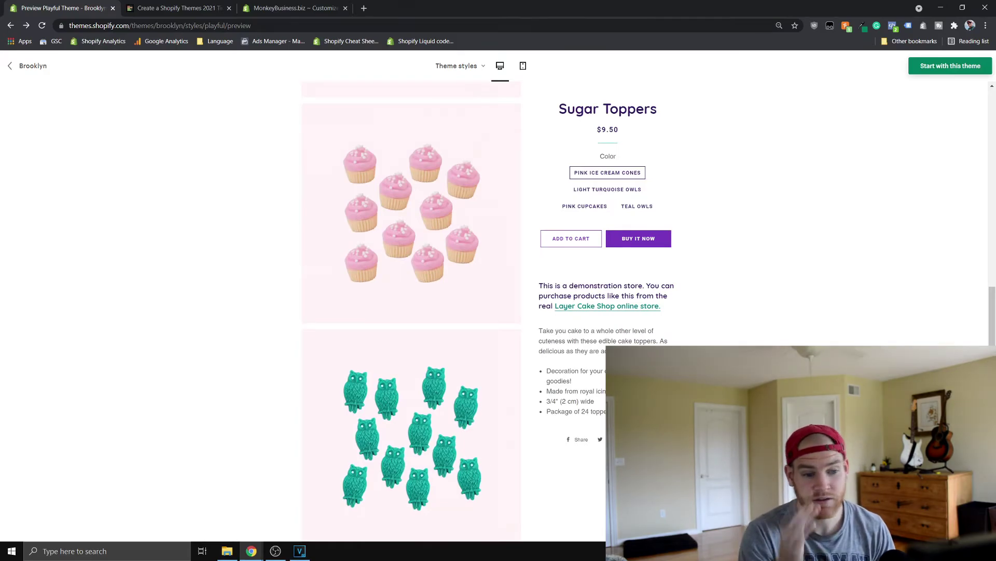
scroll(614, 308, down, 3)
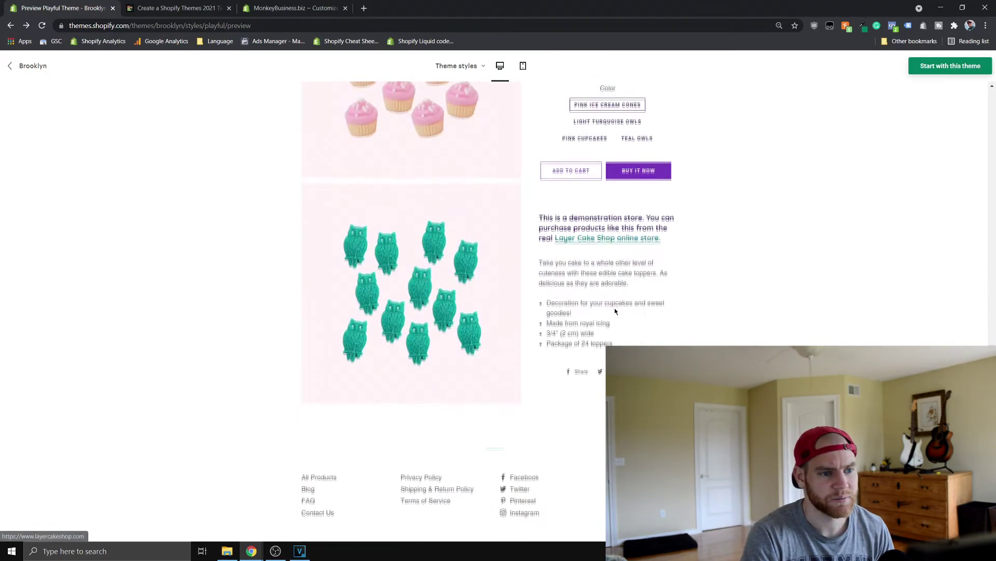
scroll(615, 307, up, 10)
click(177, 4)
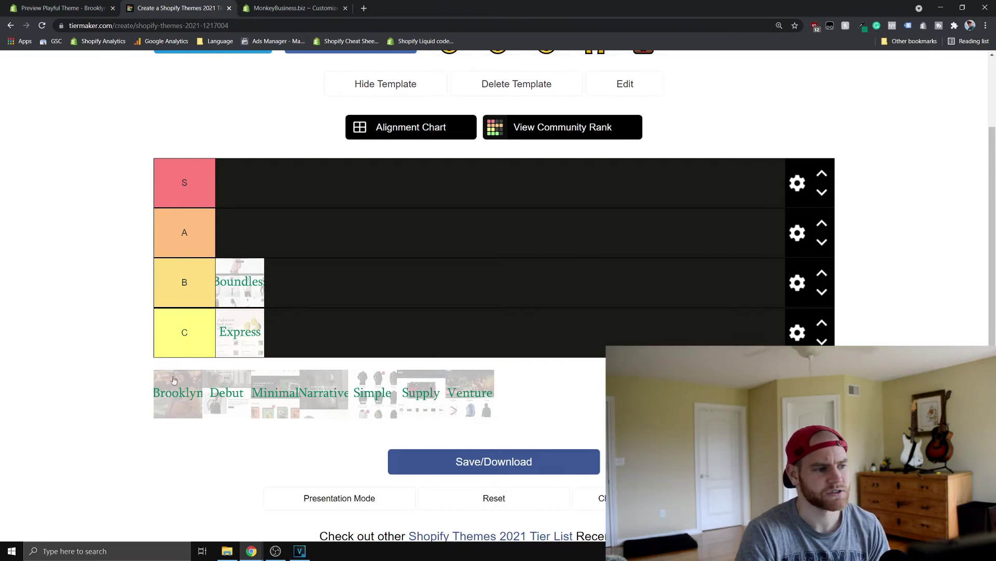
Step: Drag Brooklyn into TierMaker's S tier and return to the demo preview
drag(174, 380, 284, 194)
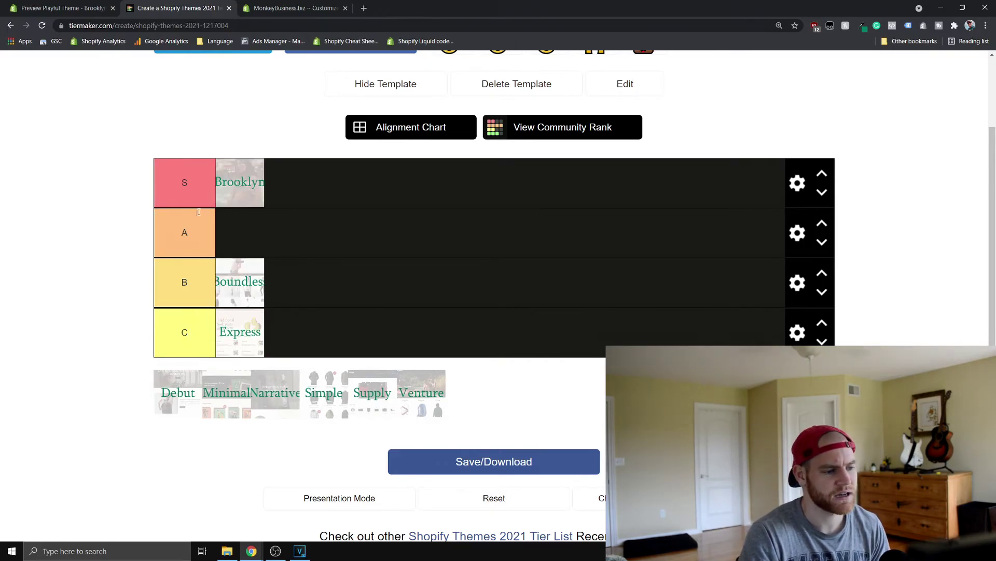
click(83, 7)
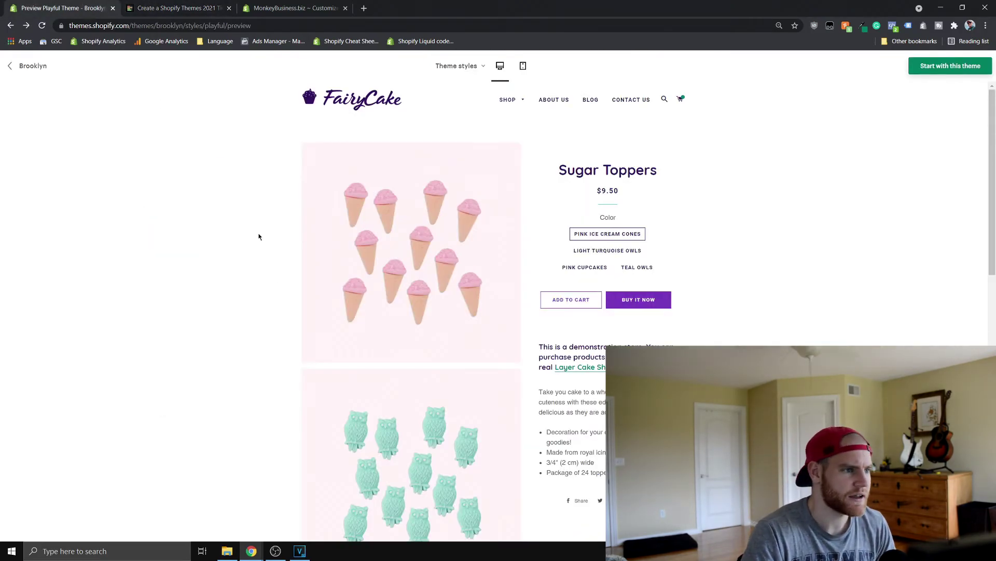
Step: Return to the FairyCake home page with the 'Because life is sweet' banner
click(151, 4)
click(62, 8)
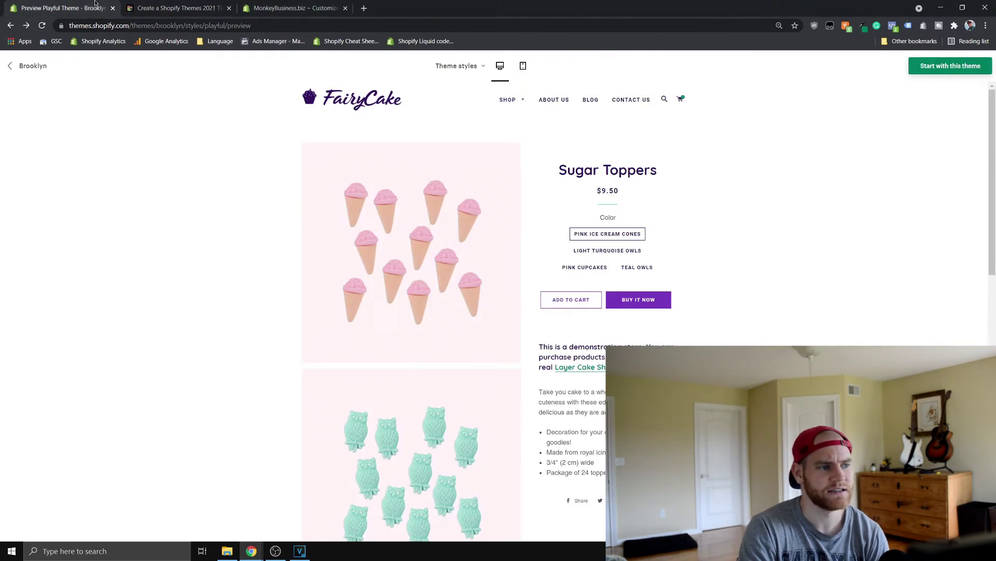
scroll(281, 247, down, 3)
scroll(259, 183, up, 3)
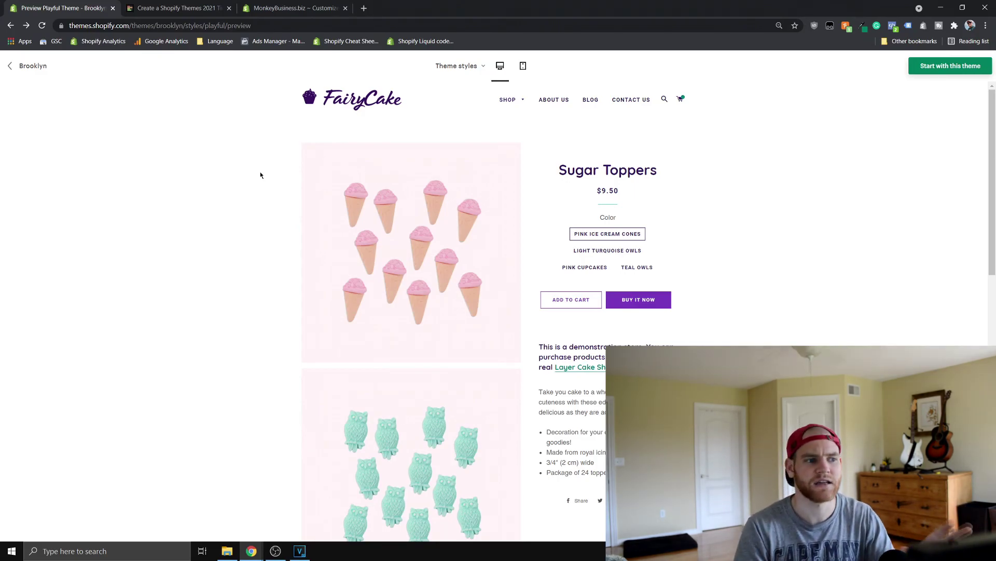
click(364, 101)
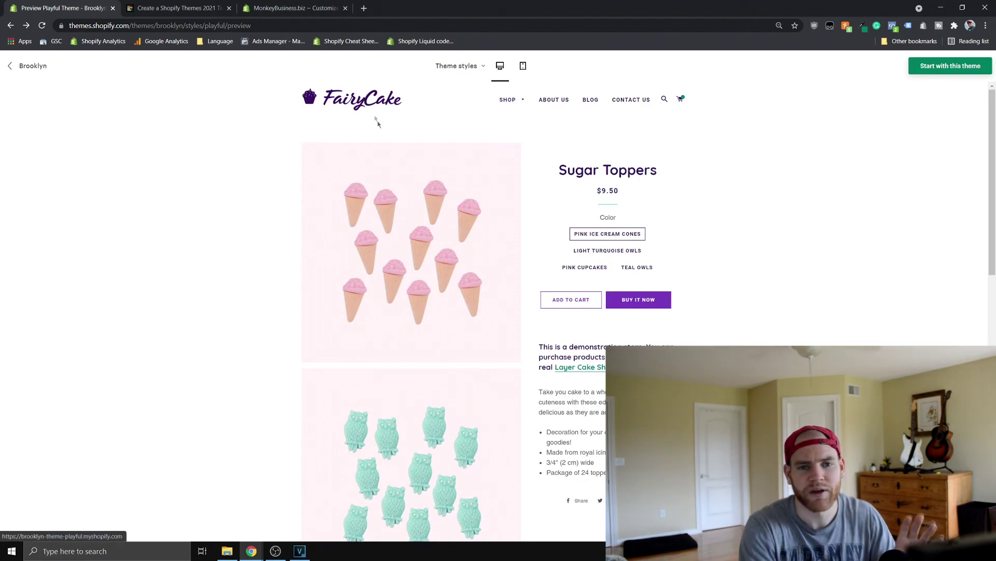